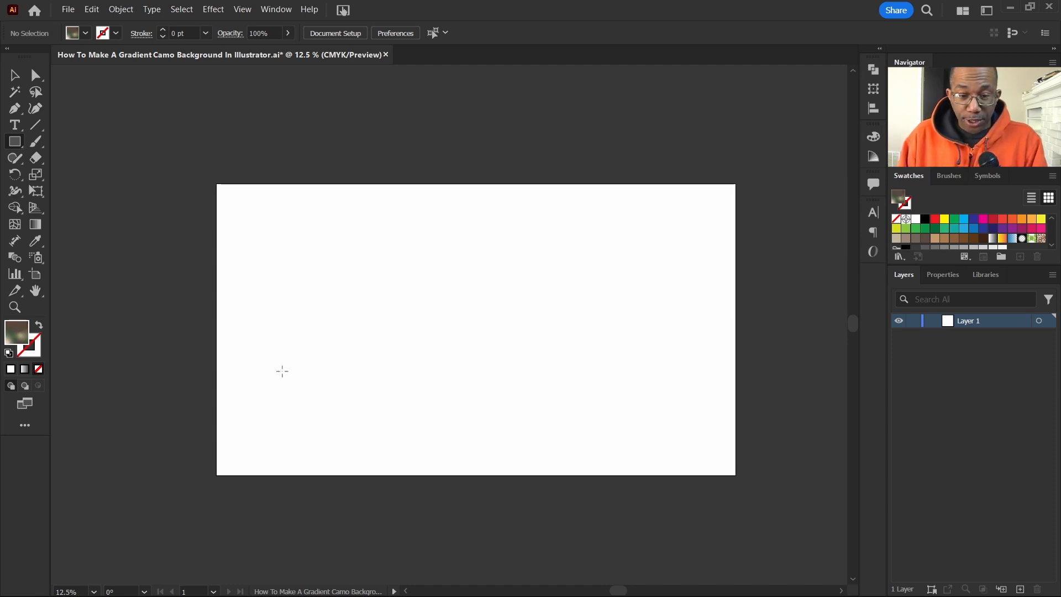
Step: Draw a rectangle covering the artboard and extend its left edge to the artboard's corner so it measures 3840 by 2160 px
left_click_drag(218, 183, 736, 474)
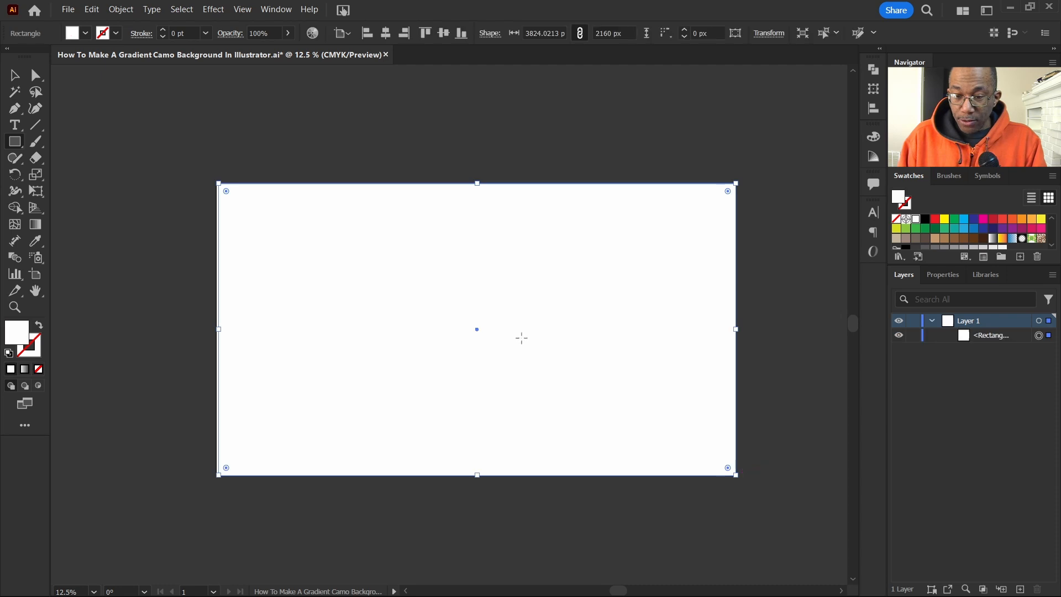
scroll(250, 186, "up", 3)
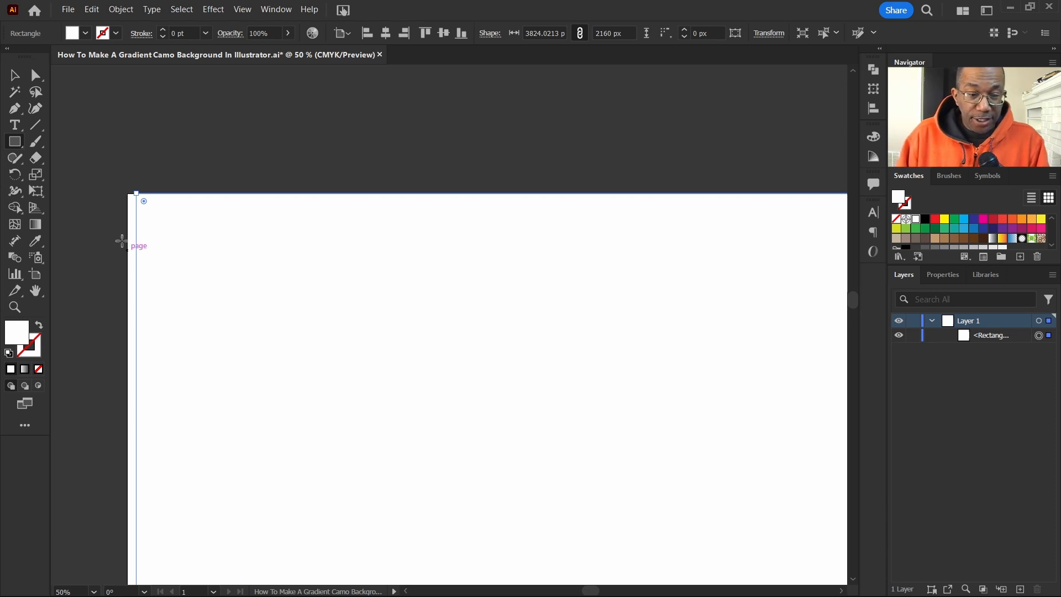
left_click(15, 74)
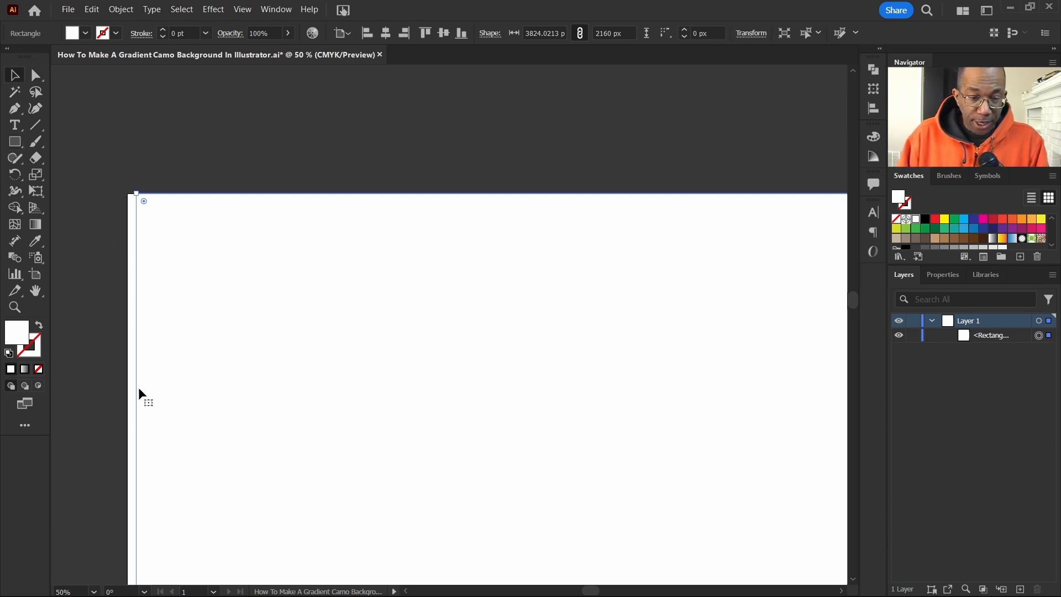
left_click_drag(135, 192, 128, 193)
scroll(302, 317, "down", 1)
scroll(329, 320, "down", 2)
scroll(278, 308, "down", 2)
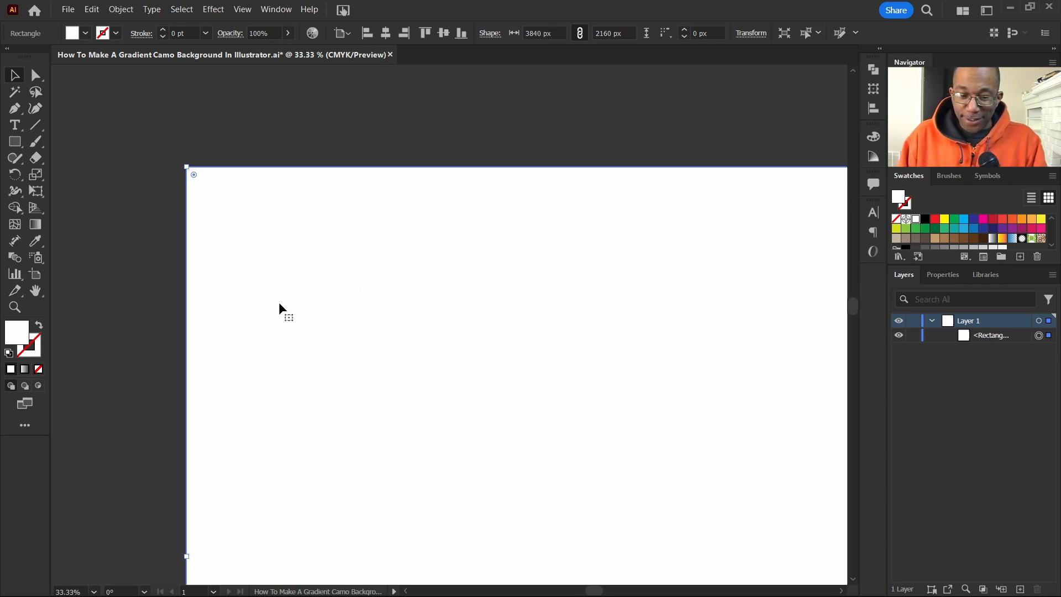
scroll(286, 296, "down", 1)
scroll(290, 296, "down", 1)
scroll(290, 295, "down", 1)
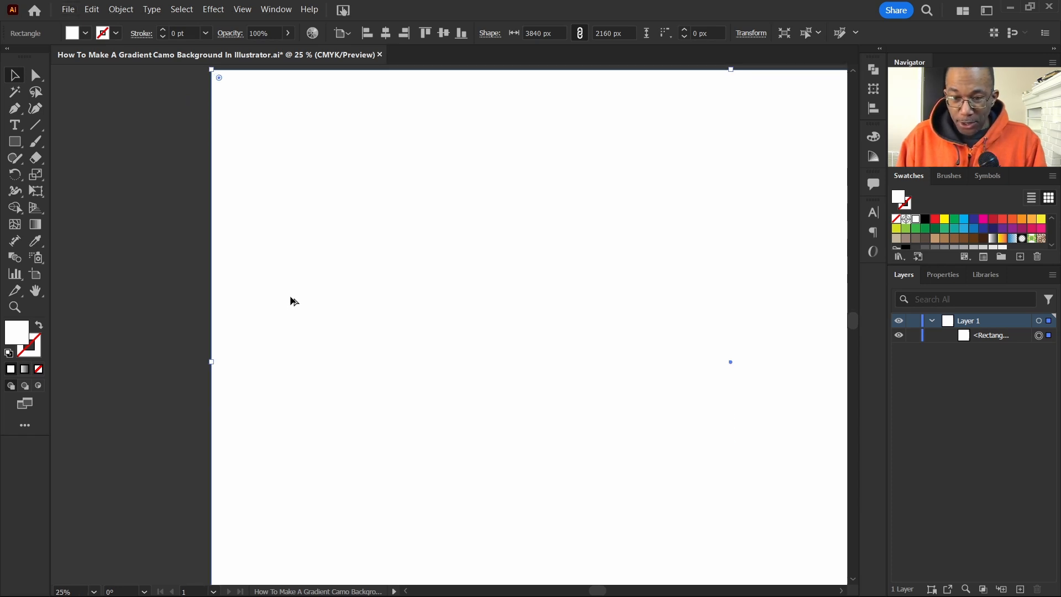
scroll(289, 295, "down", 2)
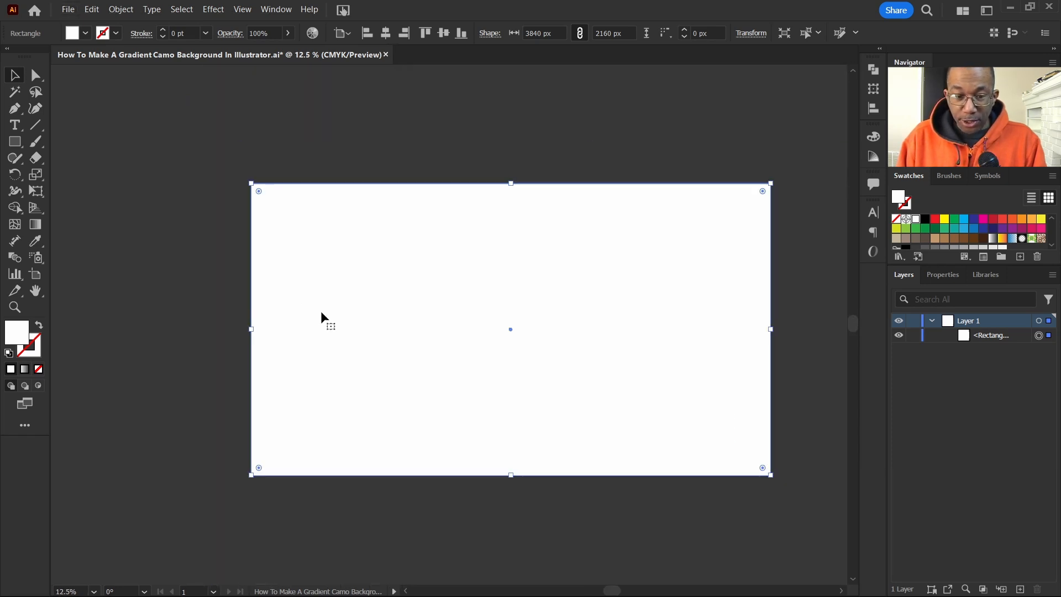
Step: Fill the rectangle with a freeform gradient in Points mode and close the gradient settings
left_click(24, 370)
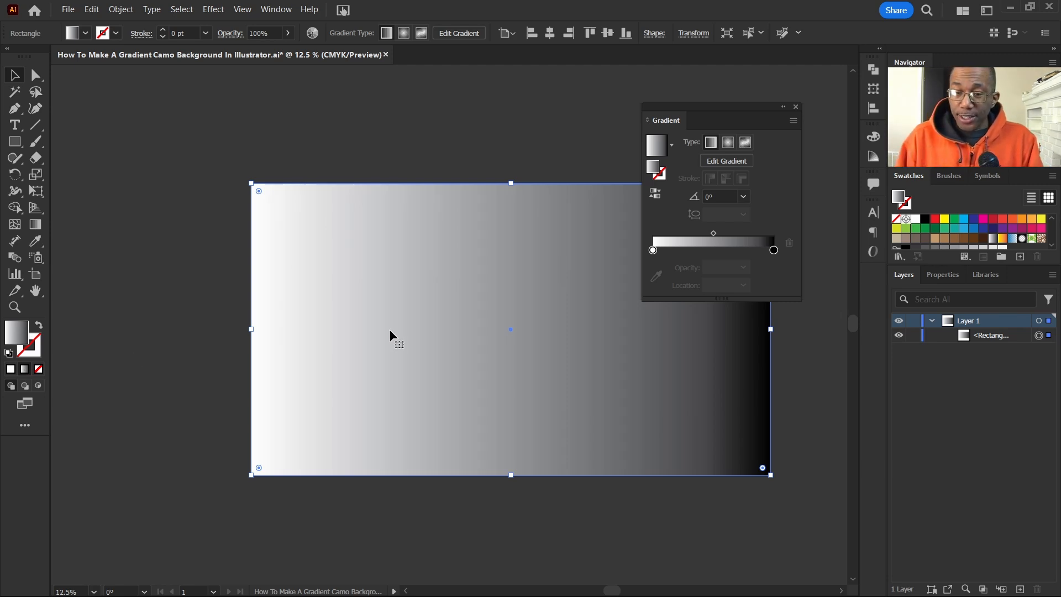
left_click(747, 143)
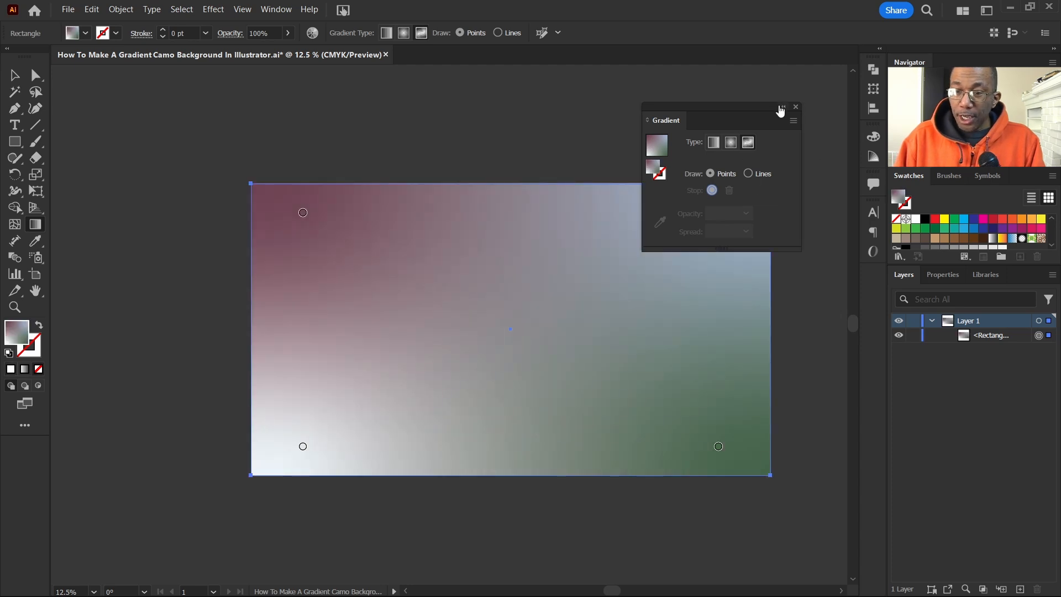
left_click(796, 107)
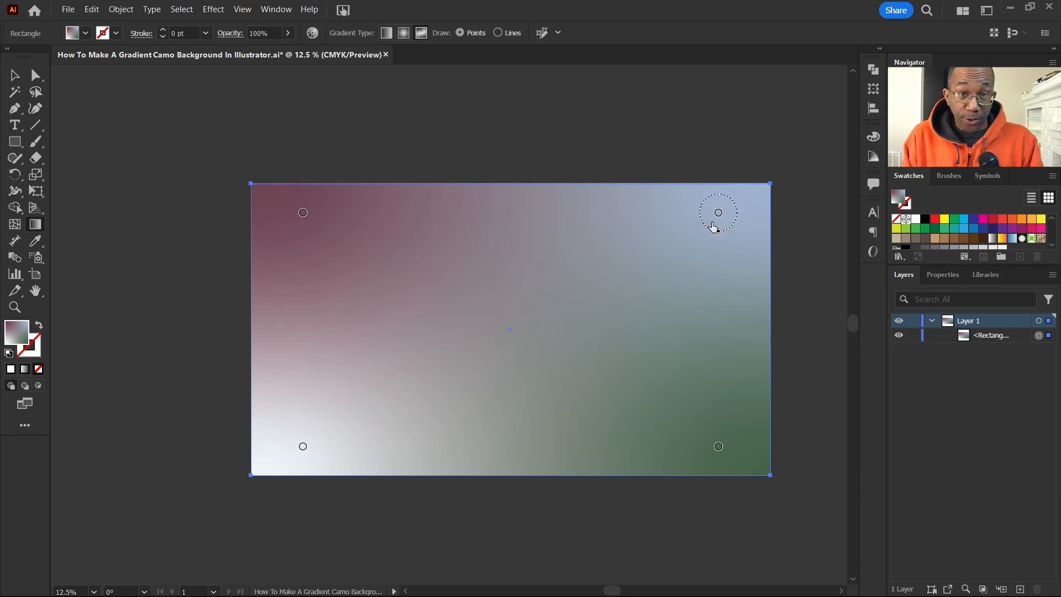
Step: Recolor the rectangle's upper-left gradient stop red, try moving it toward the center, and undo the move
left_click(303, 214)
double_click(303, 214)
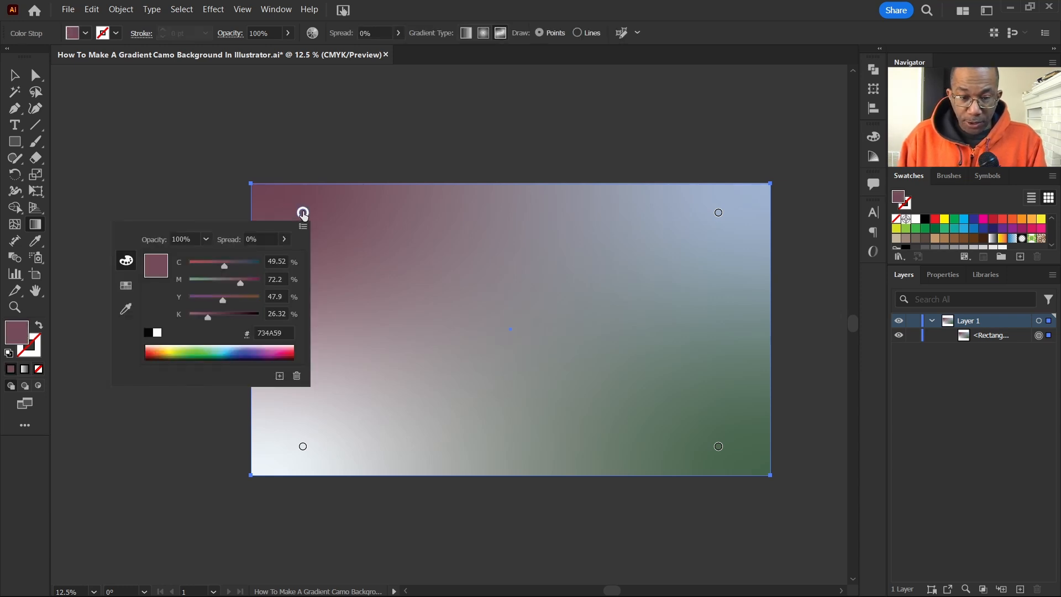
left_click(126, 286)
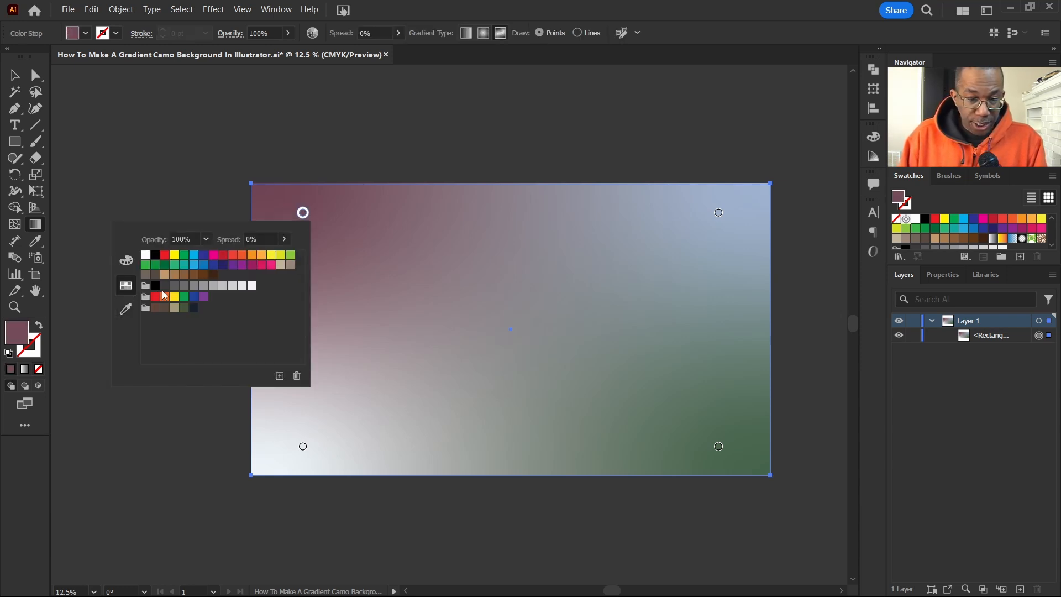
left_click(165, 255)
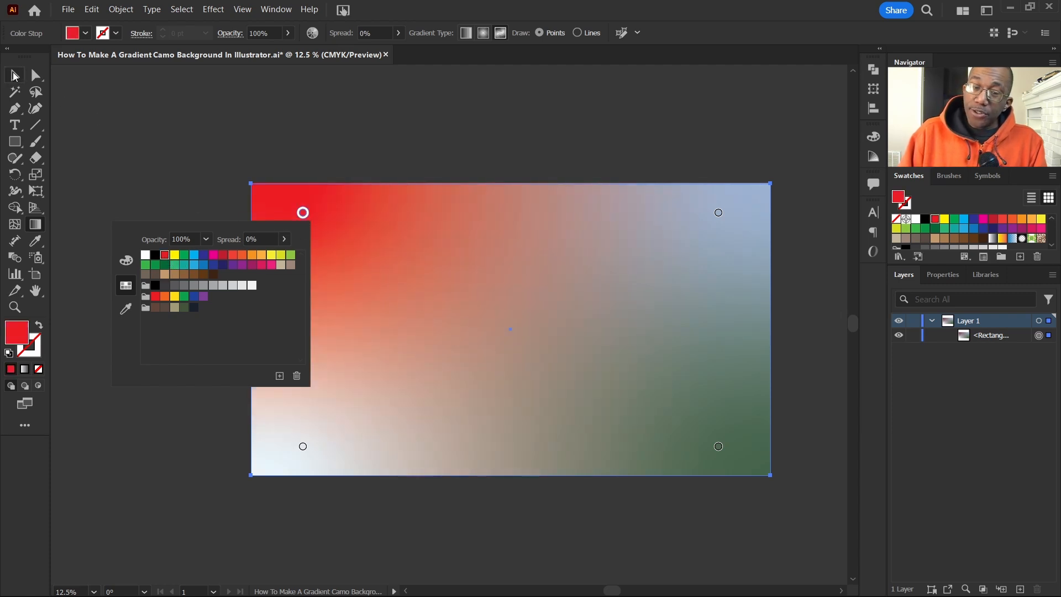
key("Escape")
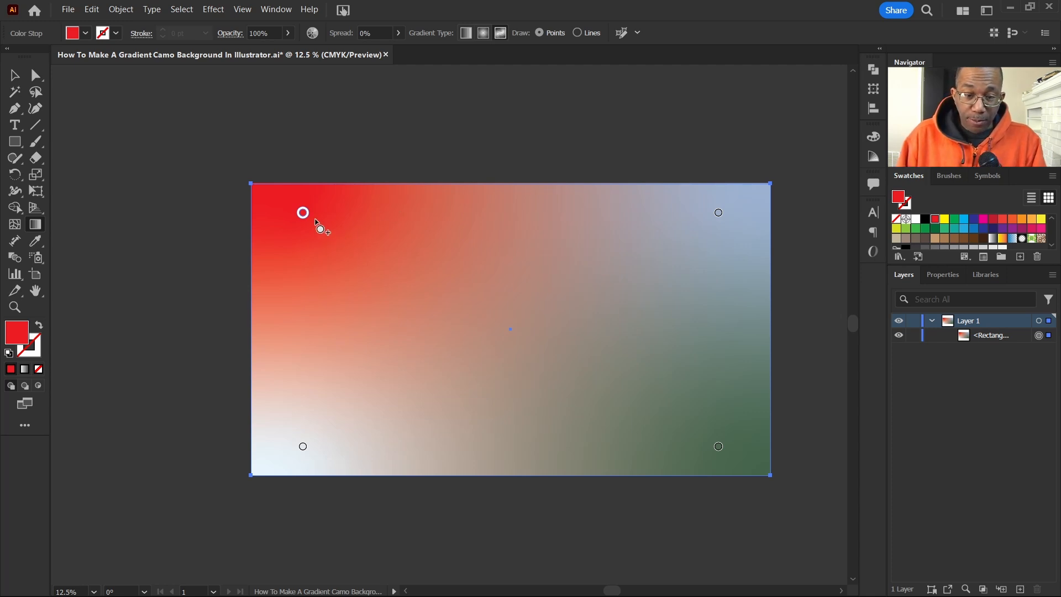
left_click_drag(307, 216, 419, 376)
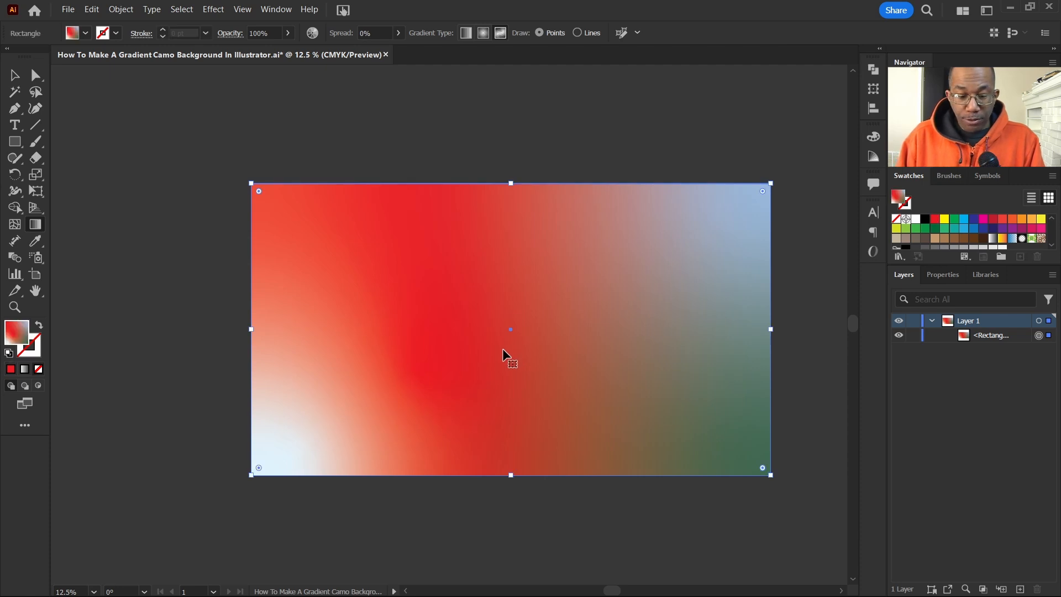
key("ctrl+z")
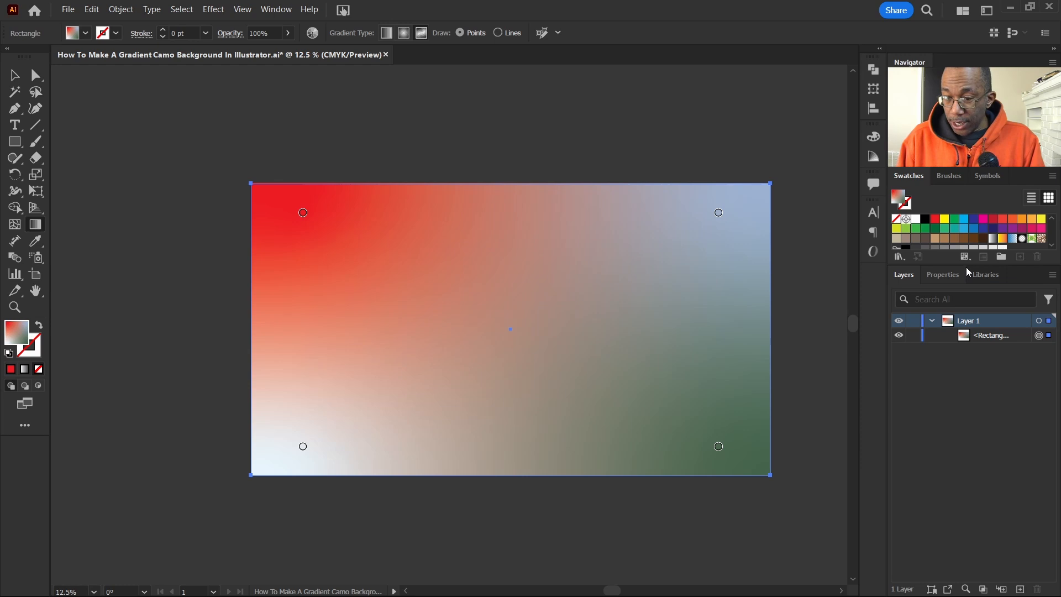
Step: Using the camo color group, recolor the upper-left gradient stop dark brown and the lower-left stop khaki
left_click_drag(967, 270, 968, 321)
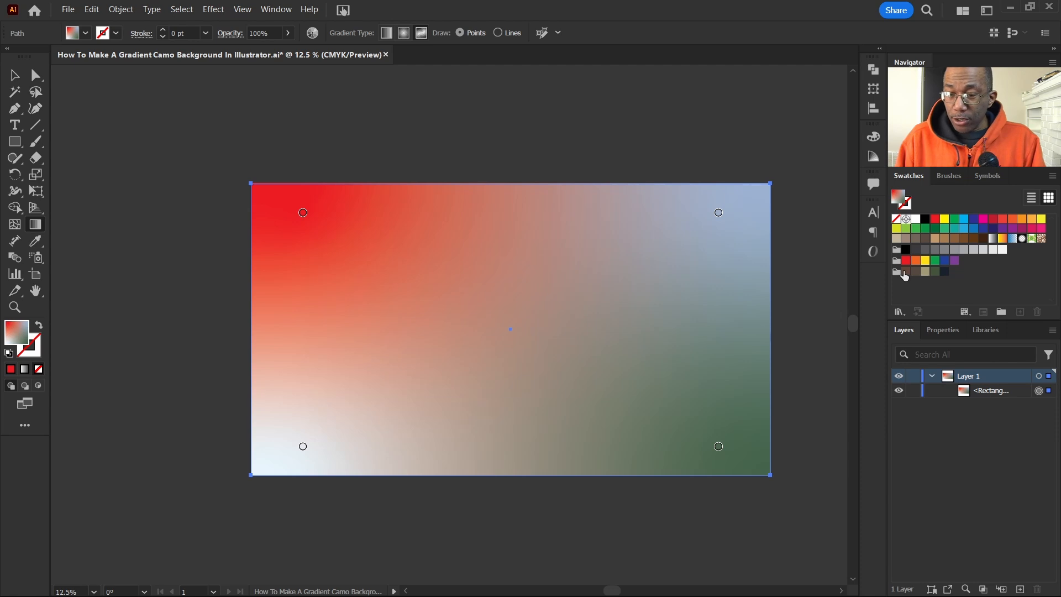
mouse_move(302, 216)
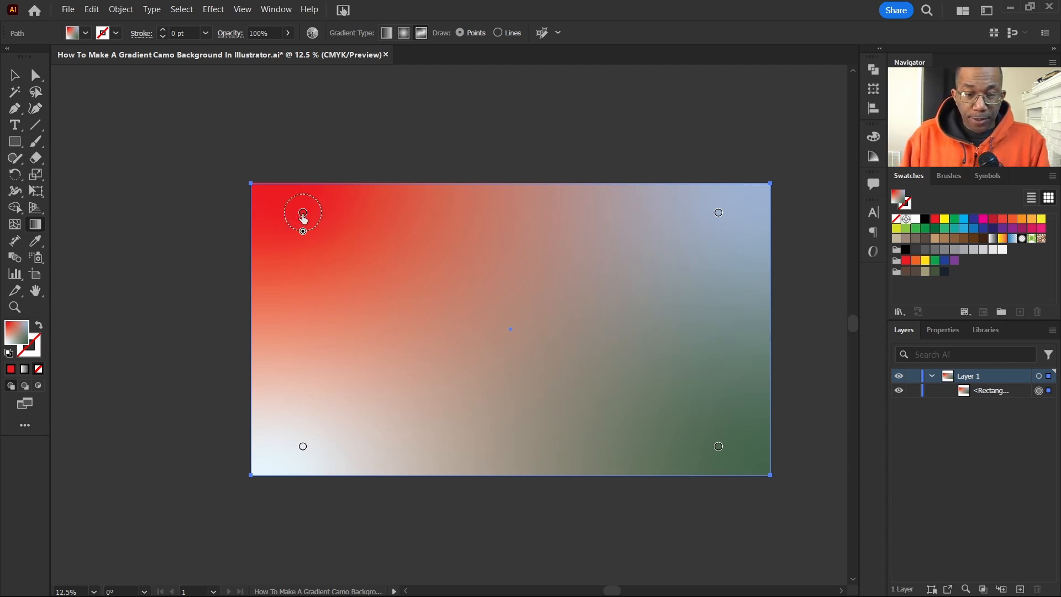
double_click(303, 213)
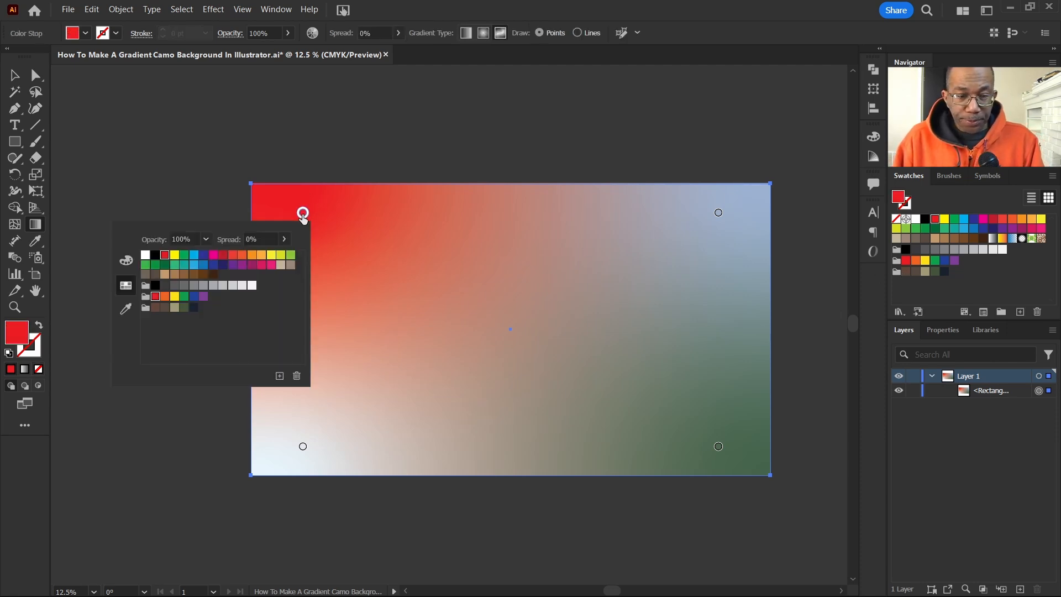
left_click(157, 311)
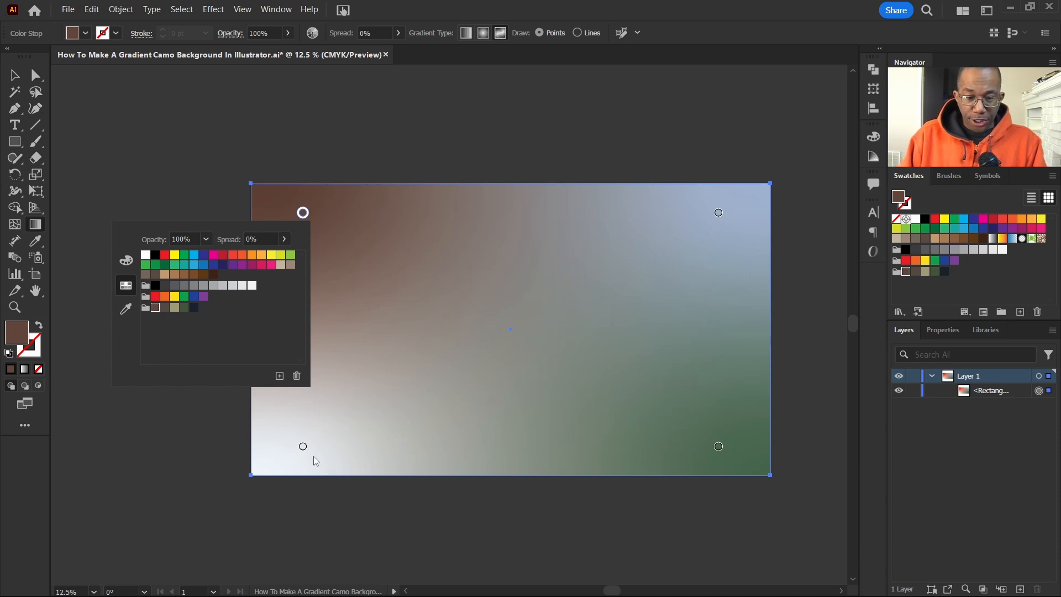
left_click(303, 447)
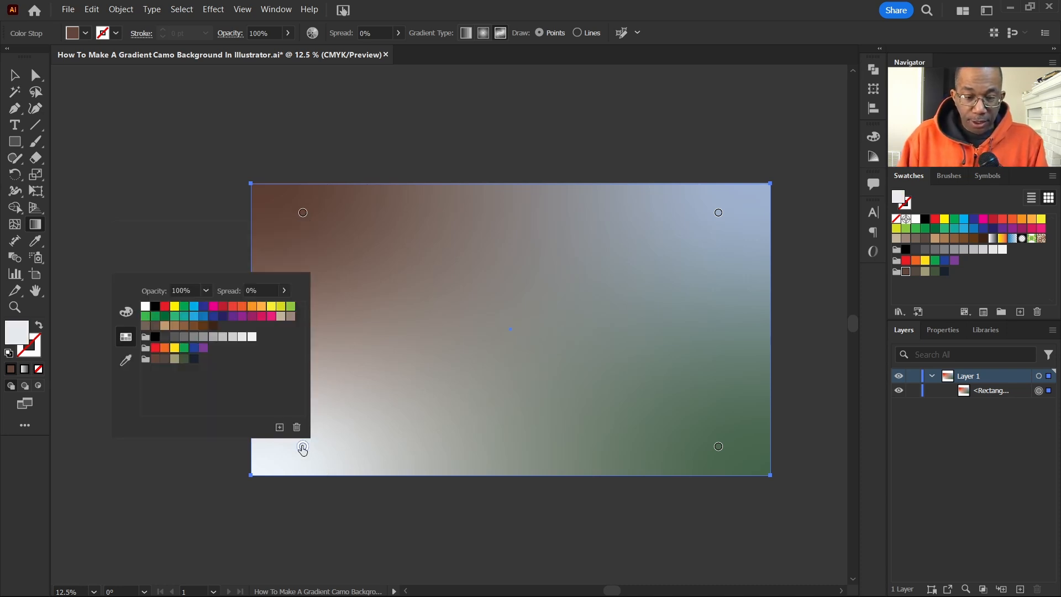
left_click(175, 359)
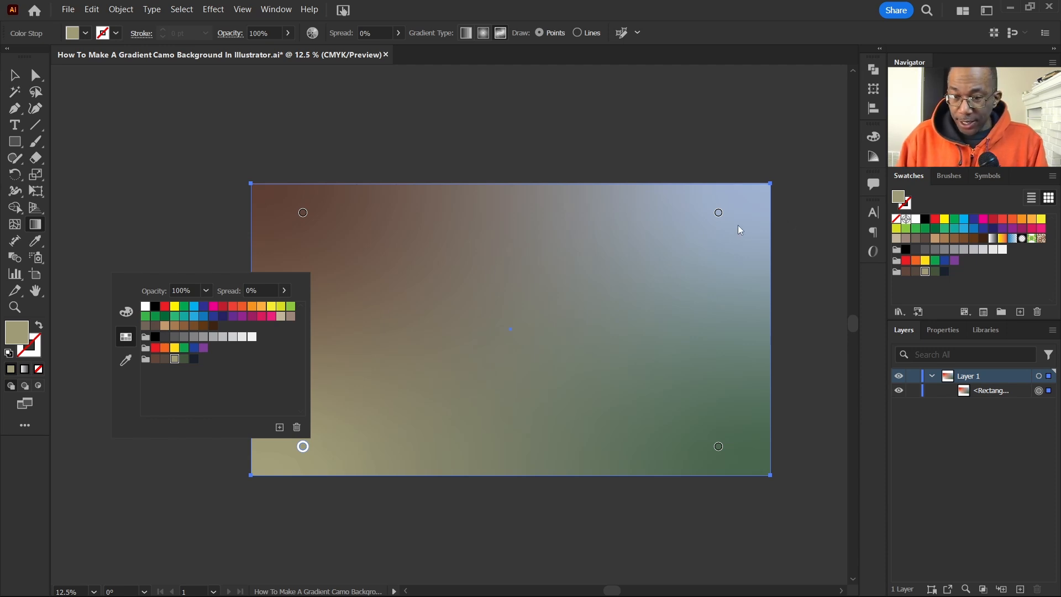
Step: Recolor the upper-right gradient stop with the R=28 G=34 B=46 swatch and the lower-right stop with the group's dark green
double_click(719, 213)
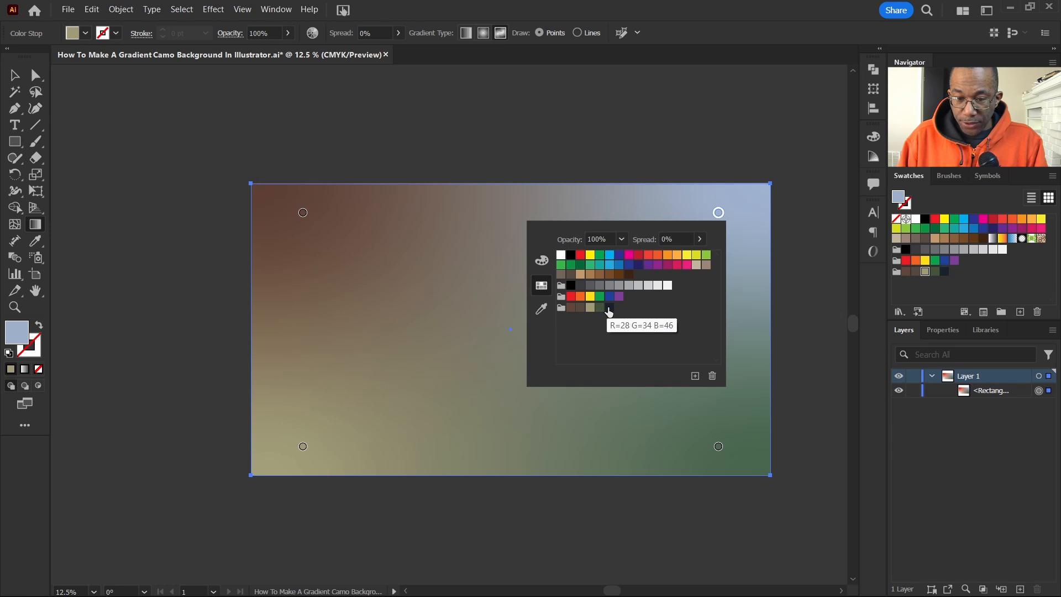
left_click(609, 309)
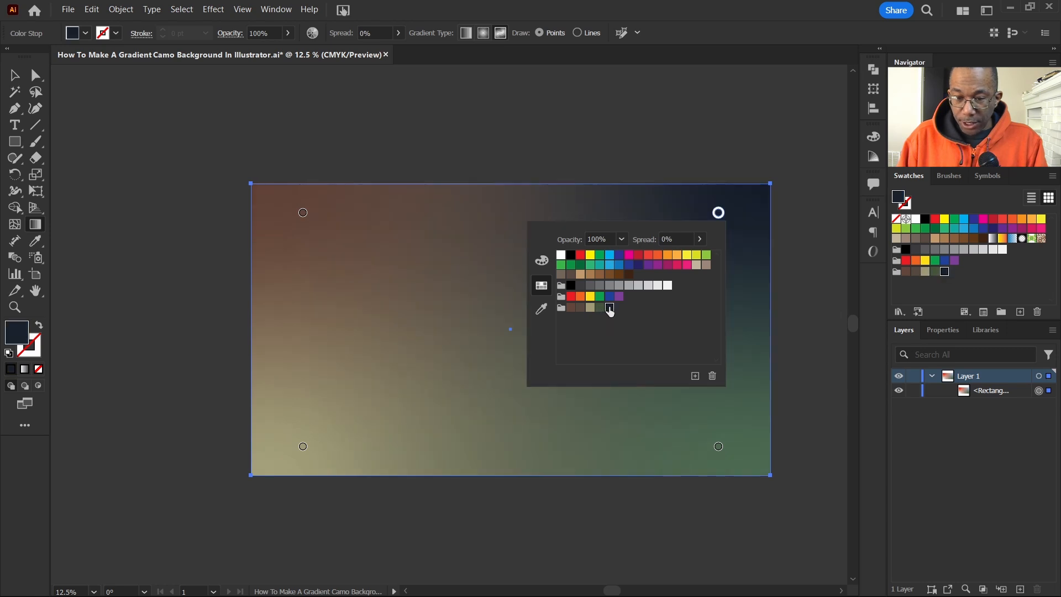
double_click(719, 447)
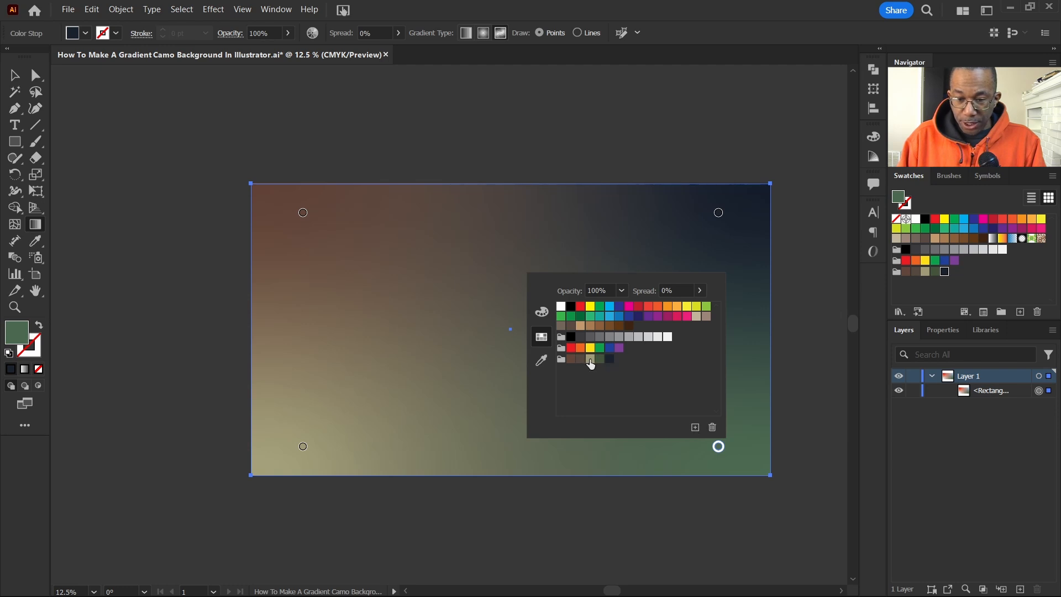
left_click(591, 361)
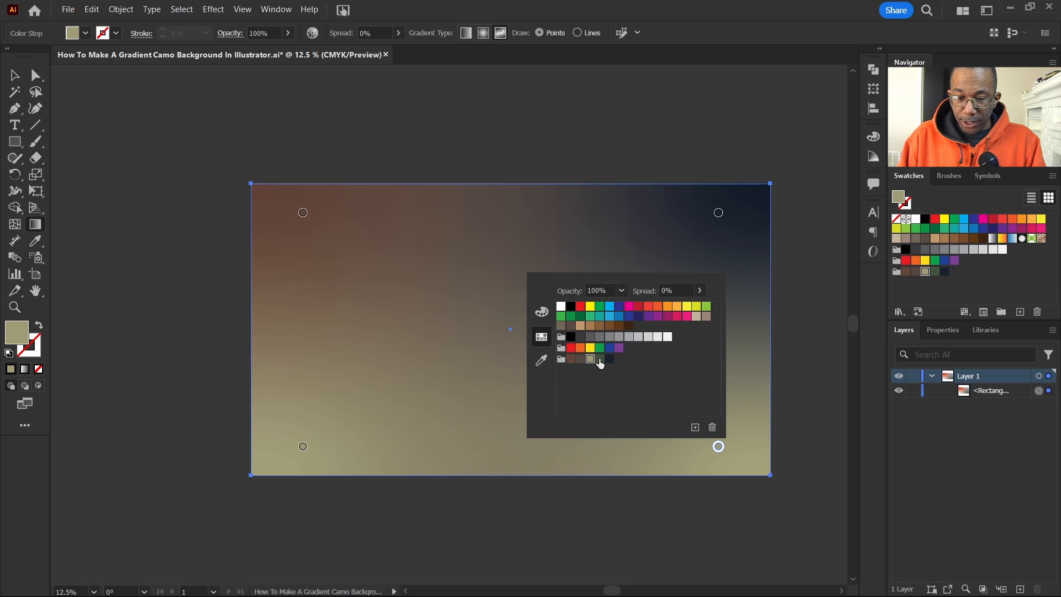
left_click(600, 360)
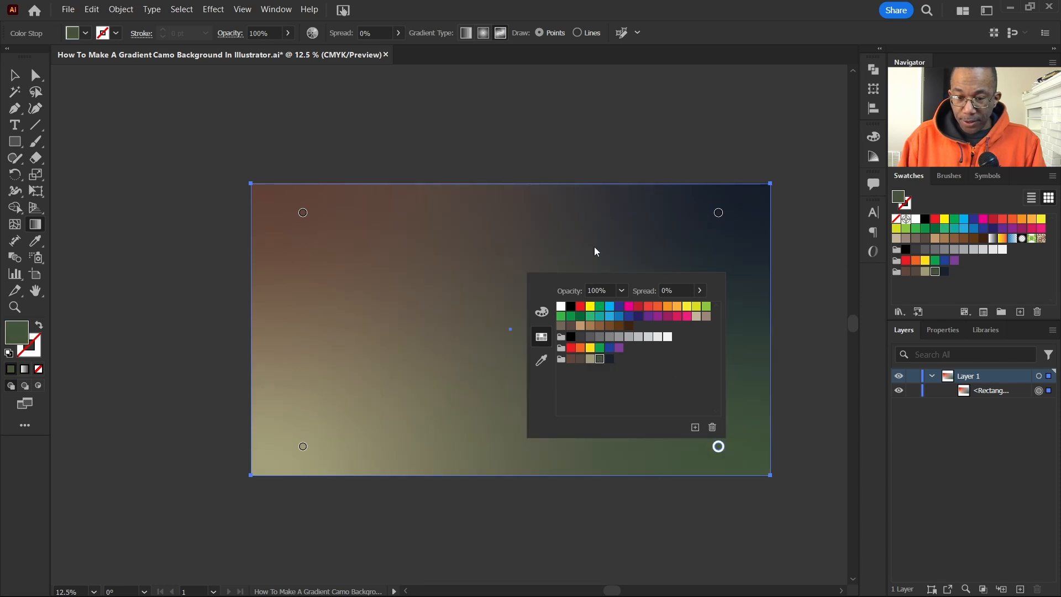
left_click(16, 75)
Step: Move the dark green stop to just right of the rectangle's center and add a light brown stop below and left of center
left_click_drag(718, 446, 575, 343)
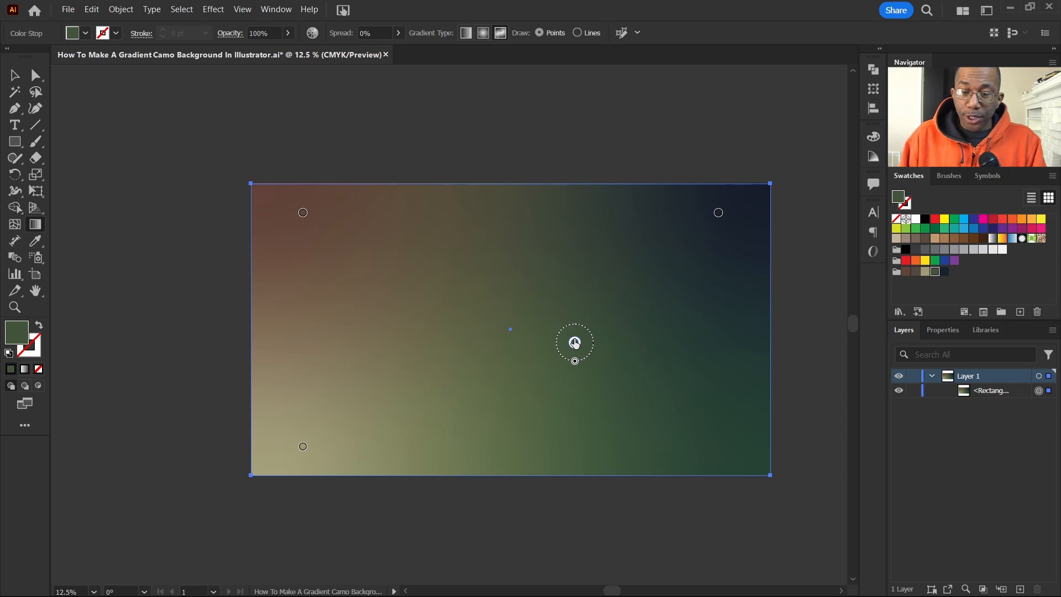
left_click(443, 374)
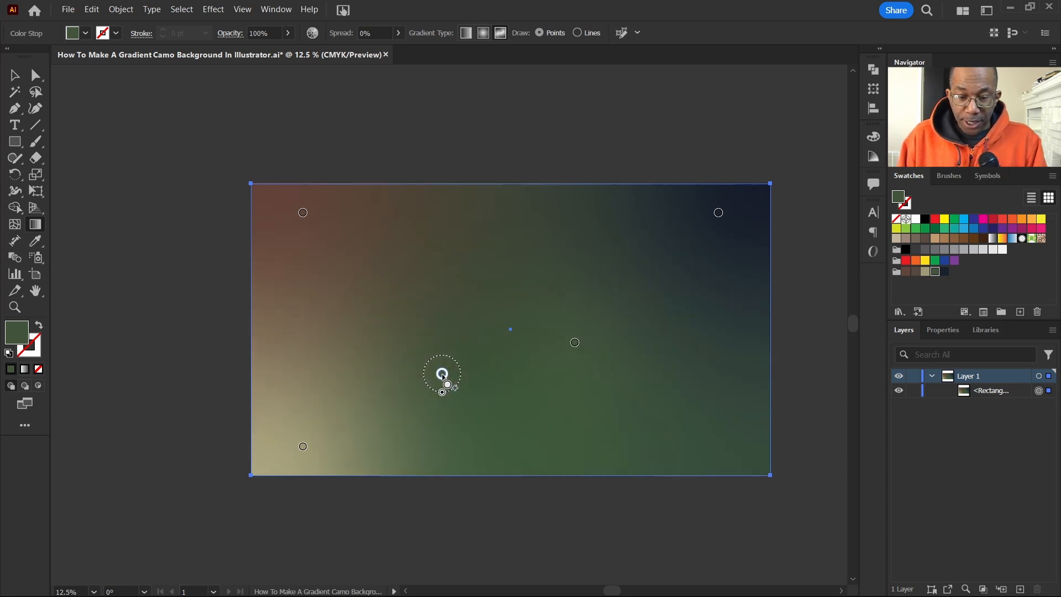
double_click(442, 374)
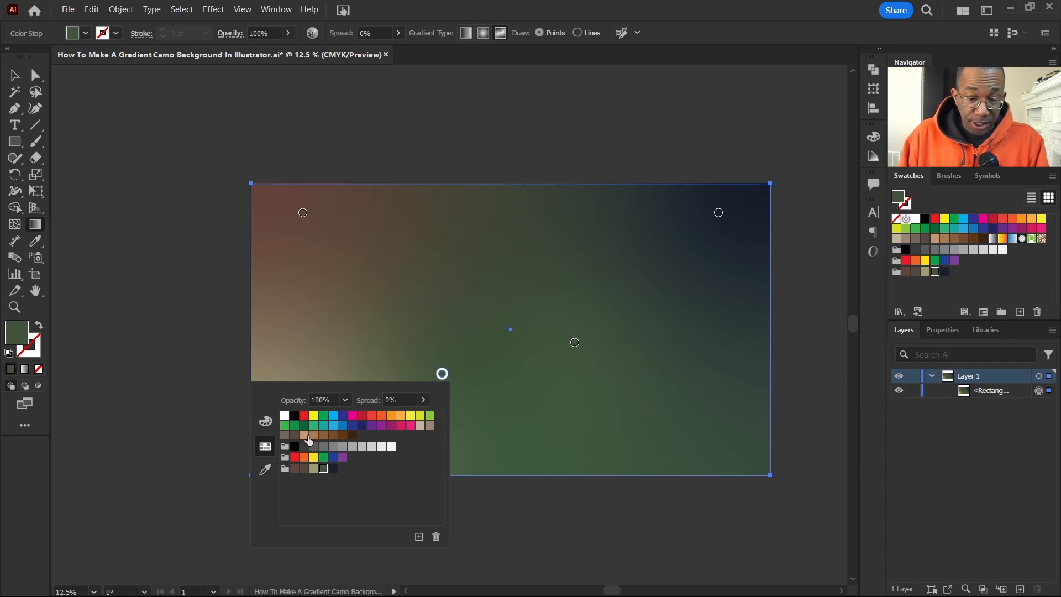
left_click(314, 437)
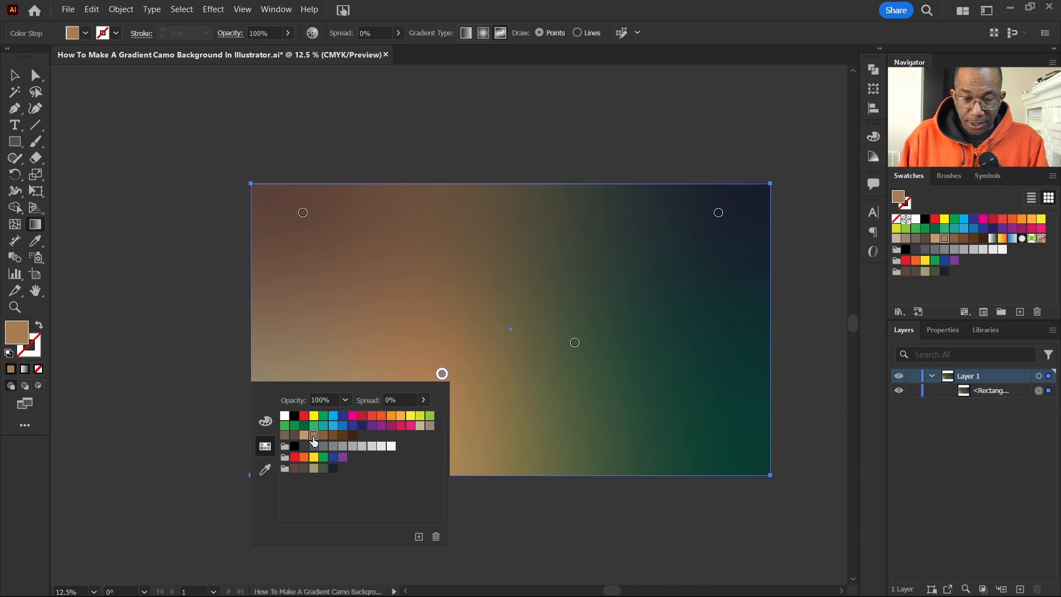
left_click(712, 295)
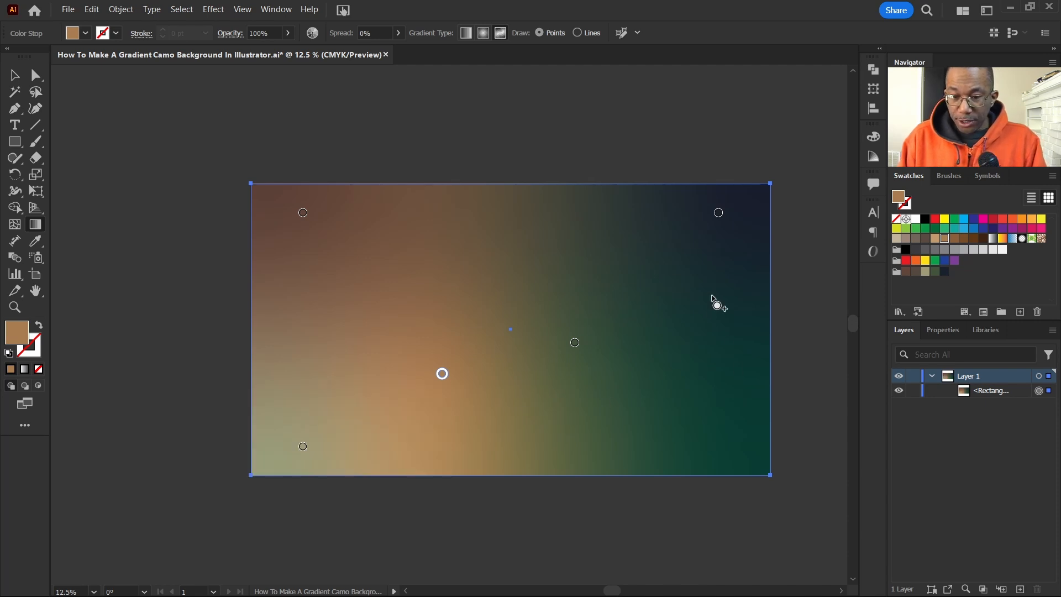
Step: Add a color stop near the rectangle's right edge, below the navy stop, and color it with the gray-brown swatch
left_click(712, 298)
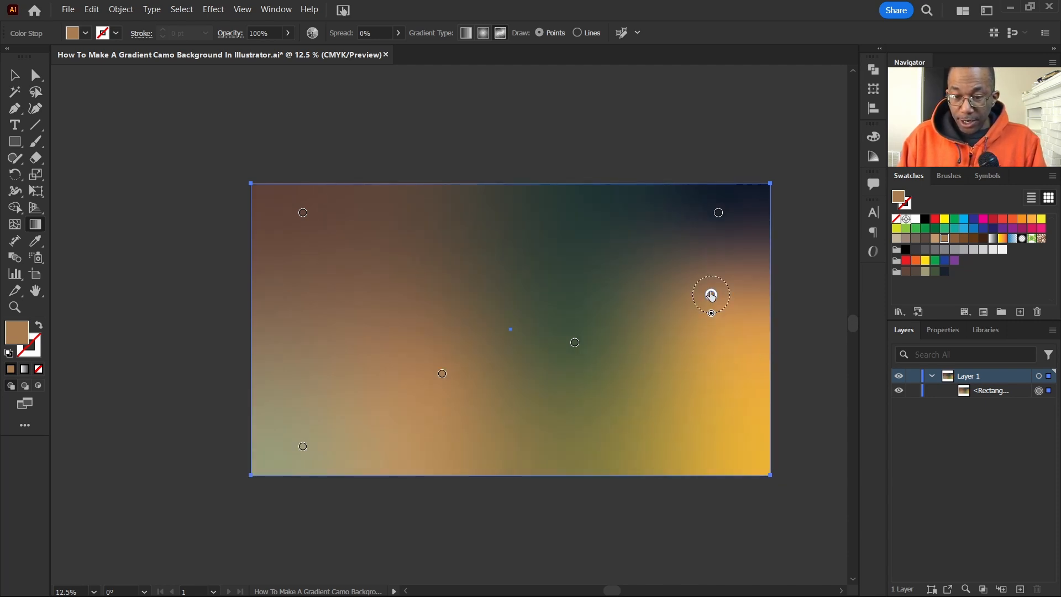
double_click(711, 295)
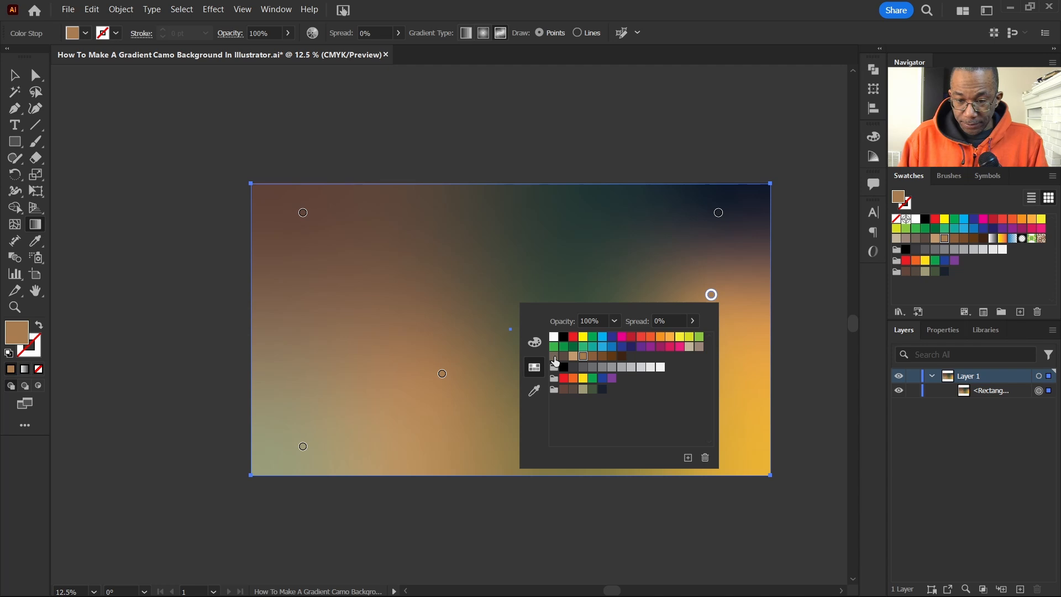
left_click(555, 357)
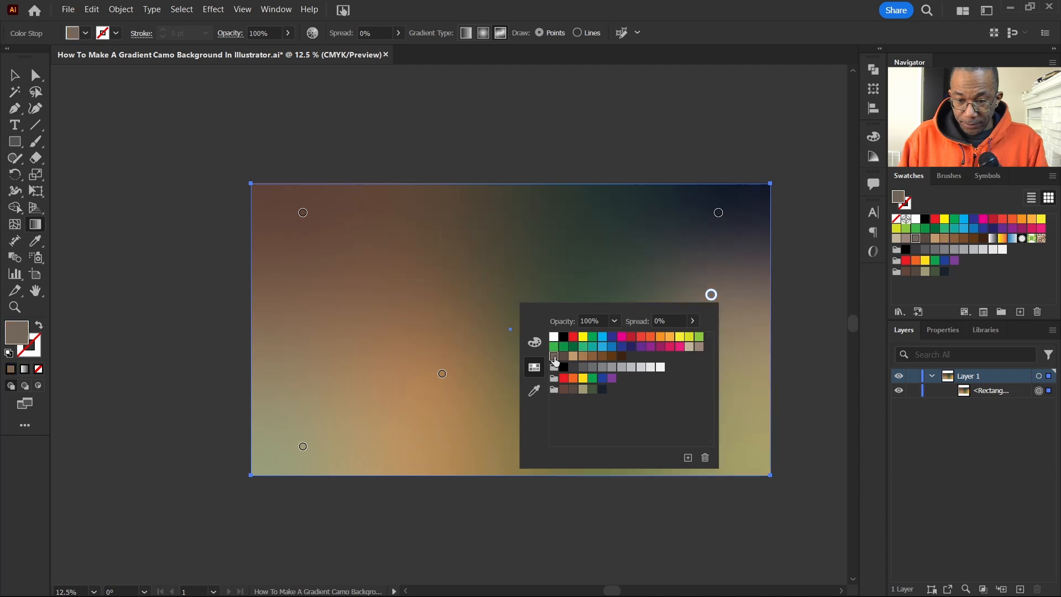
left_click(15, 75)
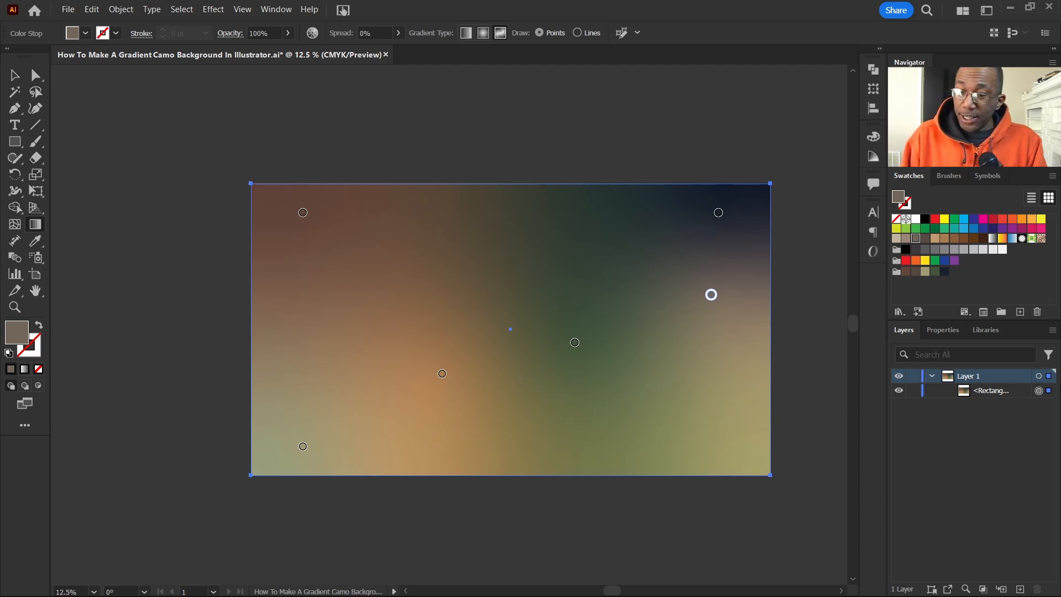
Step: Add a new layer above Layer 1, then lock and hide Layer 1
left_click(933, 377)
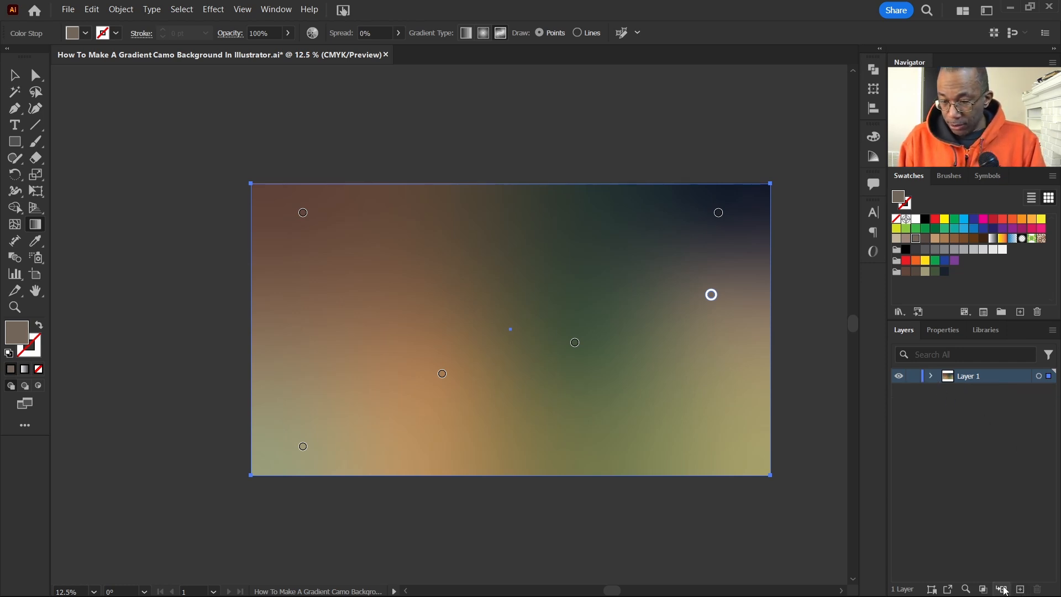
left_click(1022, 591)
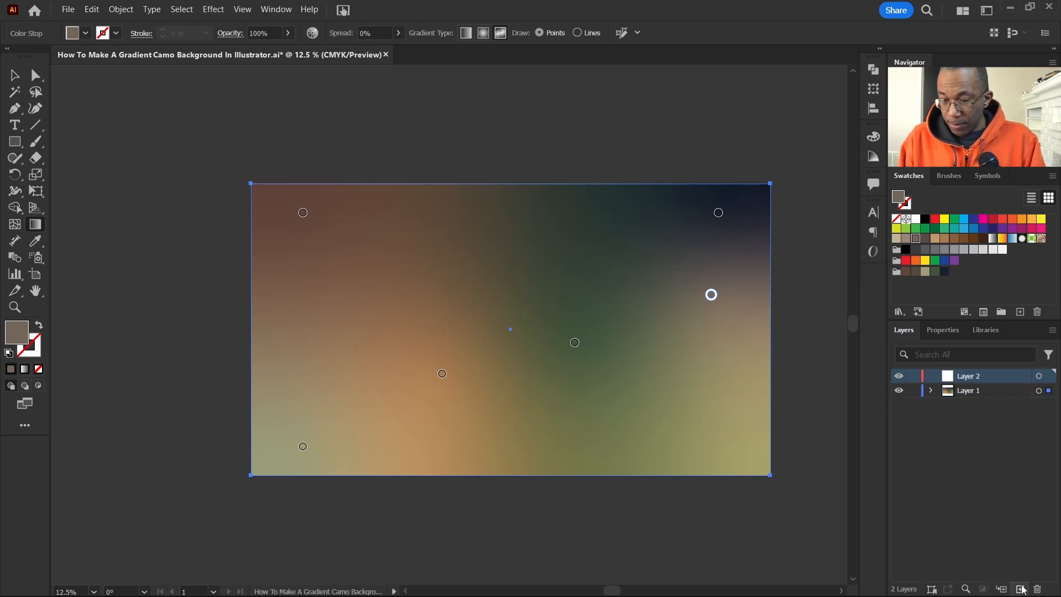
left_click(913, 391)
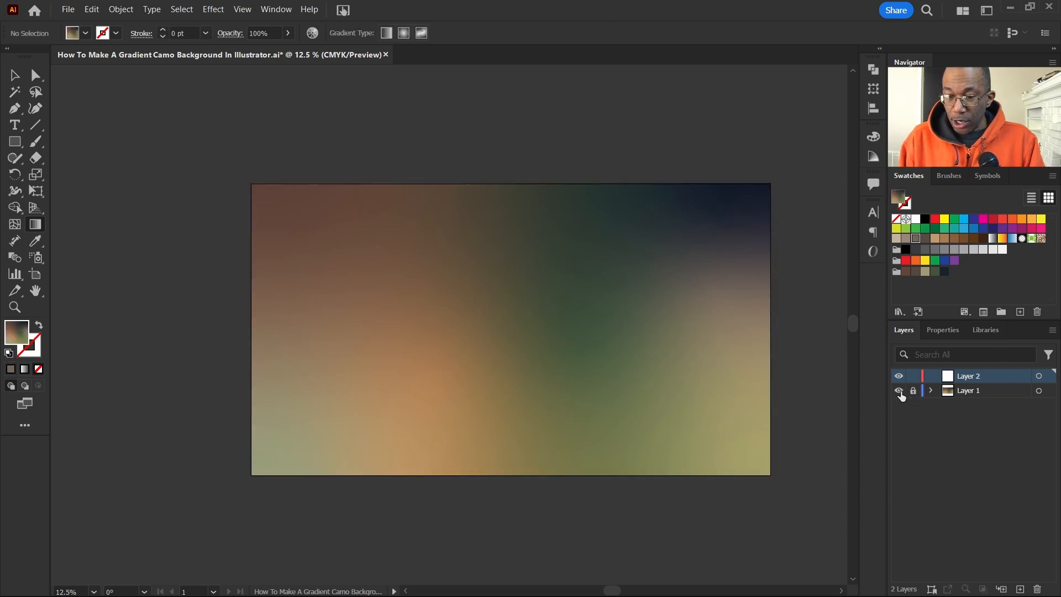
left_click(899, 393)
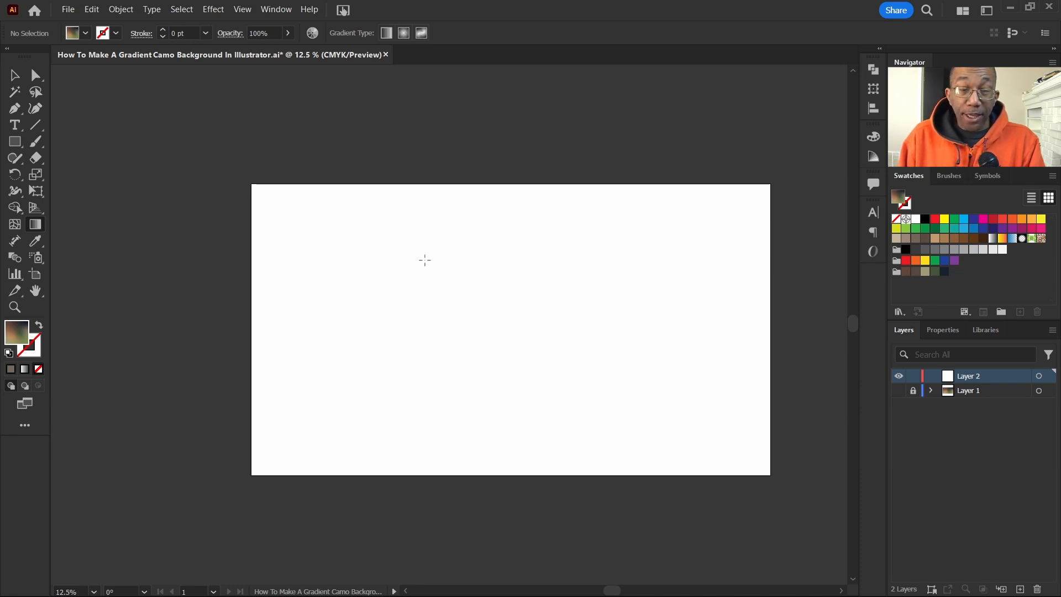
Step: Draw a 3840 x 2160 px rectangle covering the artboard on Layer 2 and fill it with a freeform gradient set to draw lines
key("m")
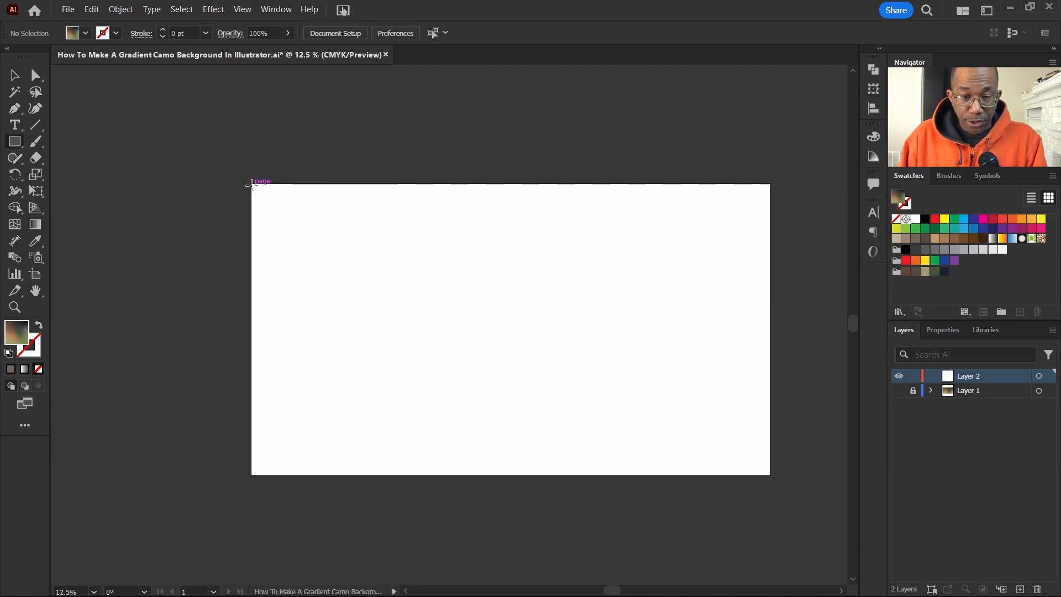
left_click_drag(251, 184, 770, 474)
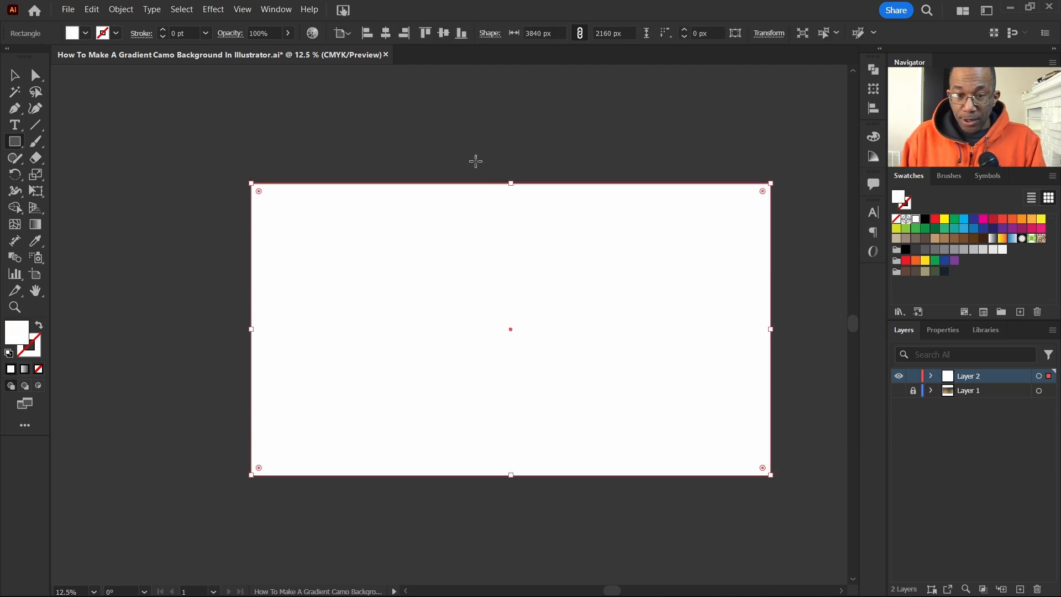
left_click(25, 369)
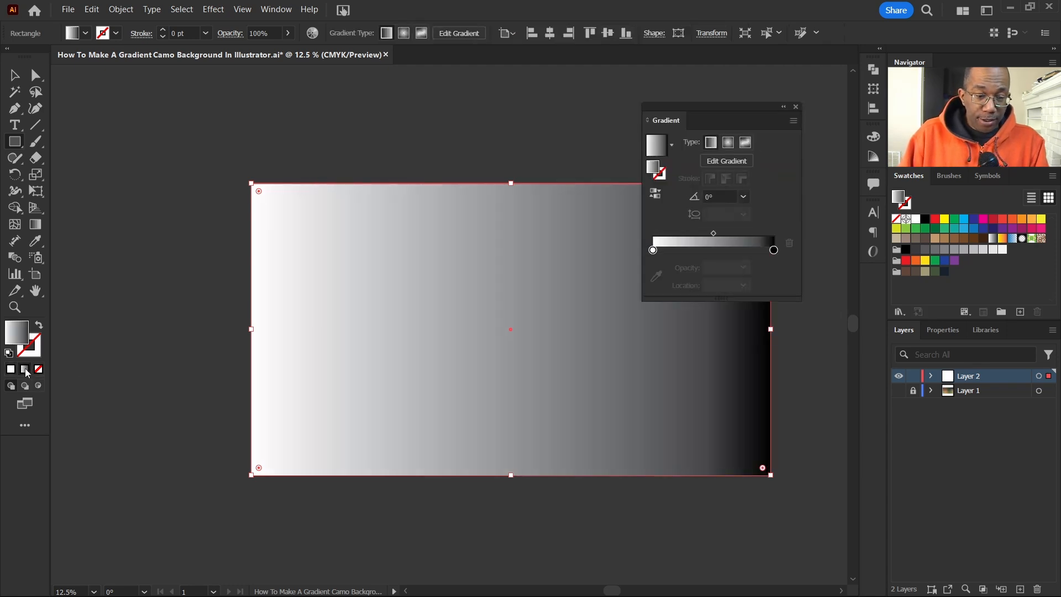
left_click(746, 143)
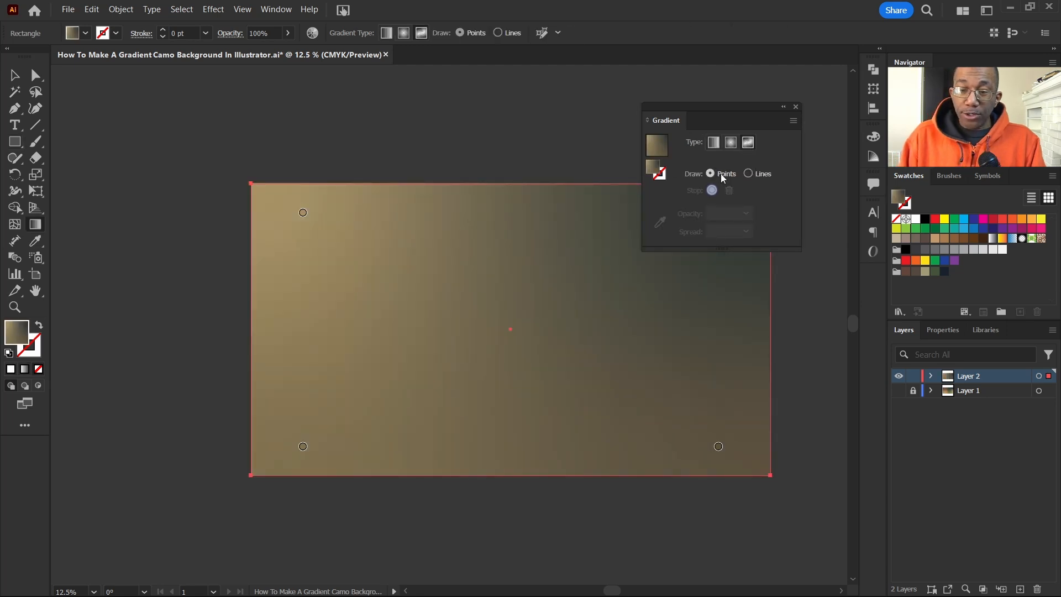
left_click(749, 174)
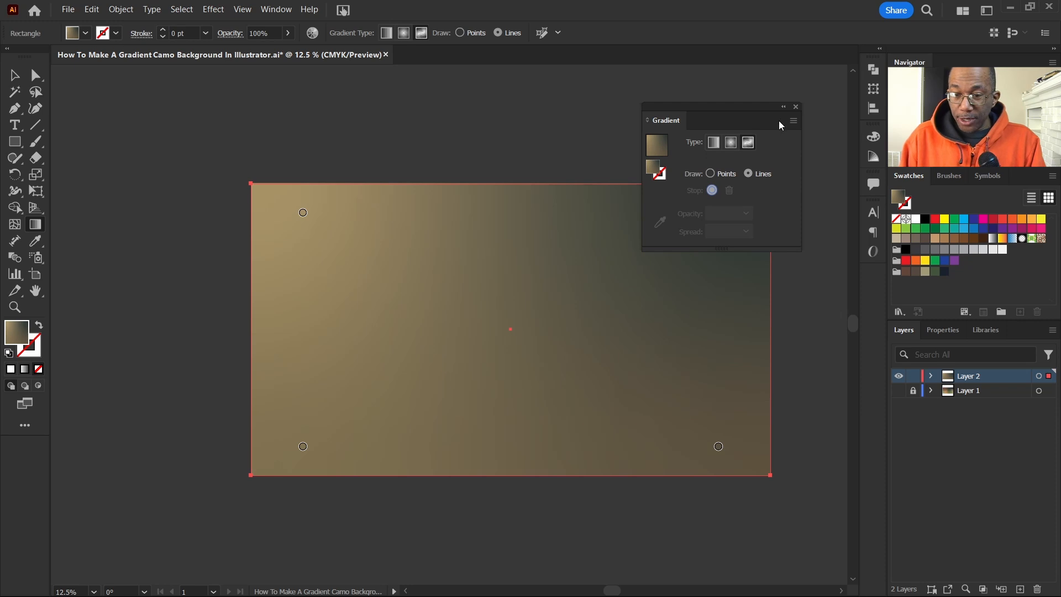
left_click(796, 107)
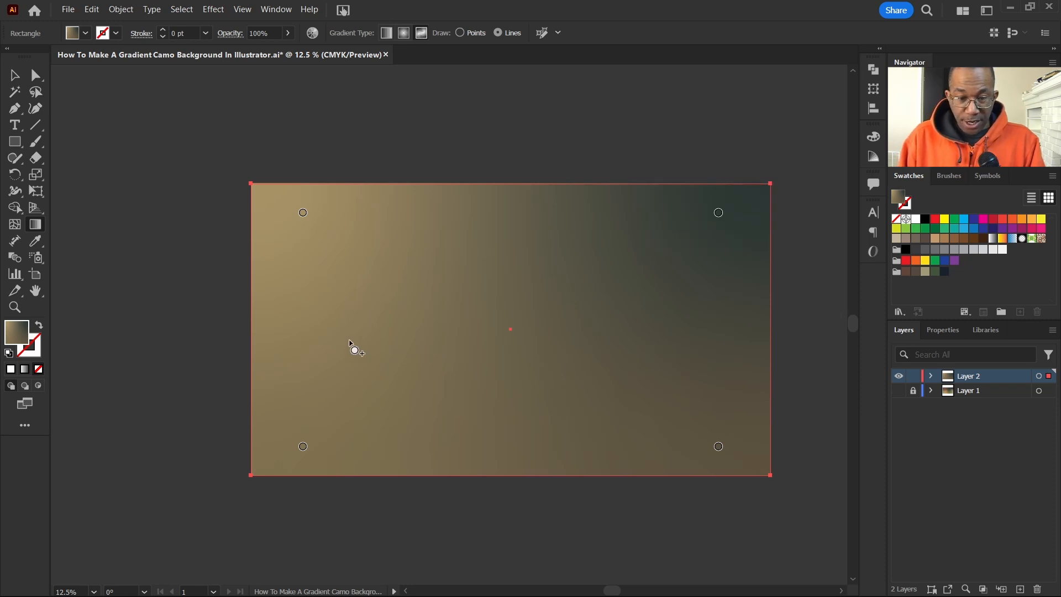
Step: Draw a nearly horizontal gradient line from near the rectangle's left edge to just right of its center, then end the line
left_click(312, 339)
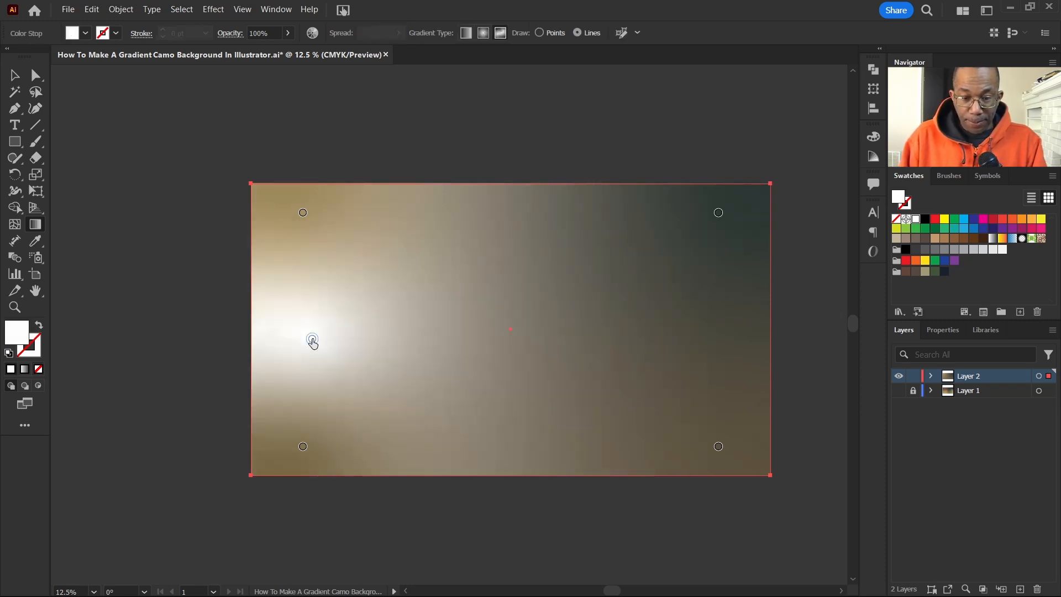
left_click(591, 341)
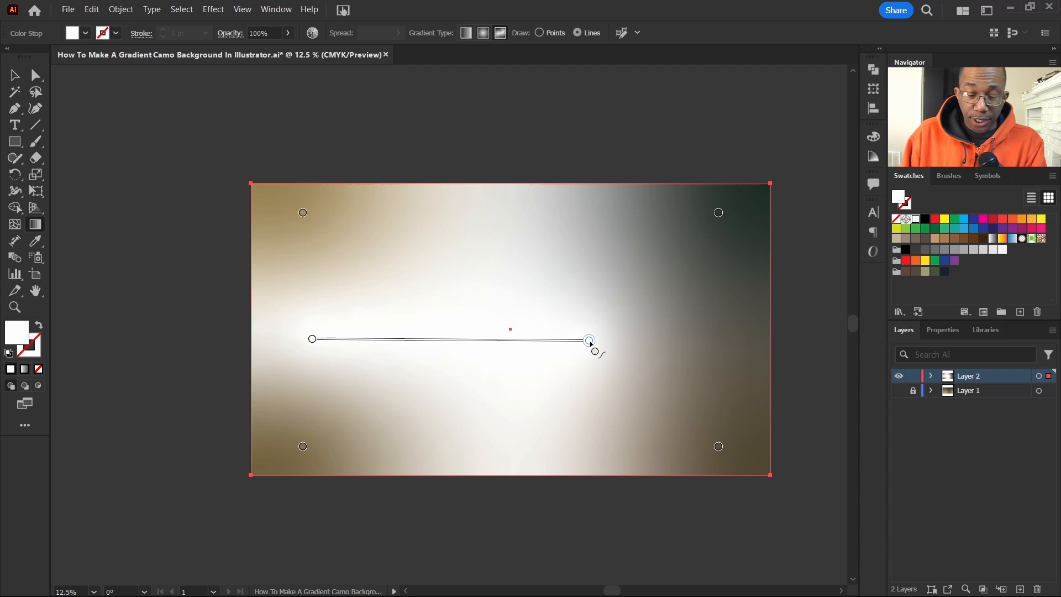
key("Escape")
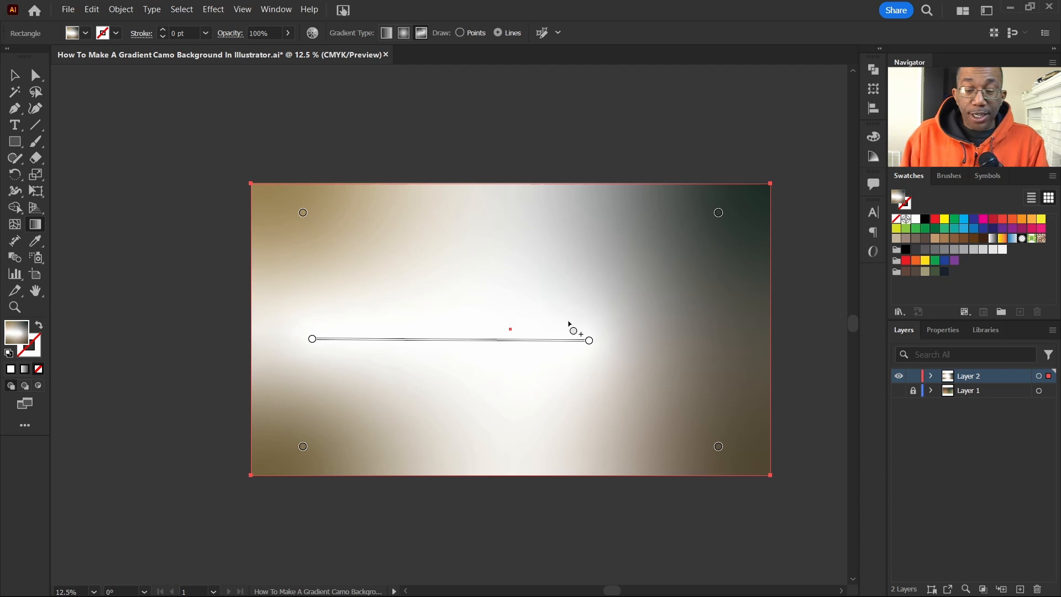
Step: Extend the gradient line from its right end through a stop above it and curve it back to a stop near the line's start
left_click(590, 339)
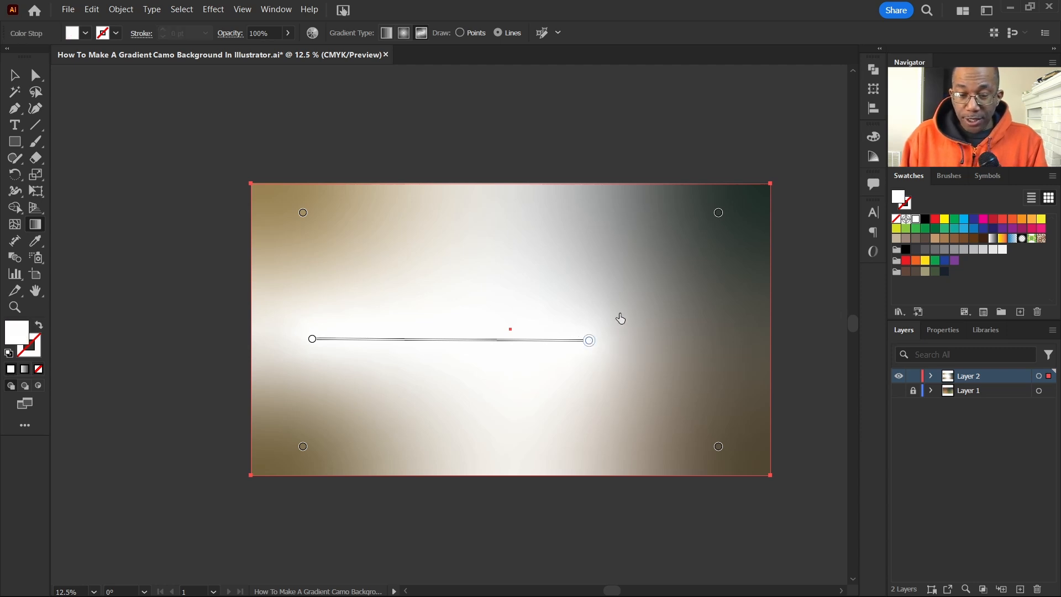
left_click(555, 260)
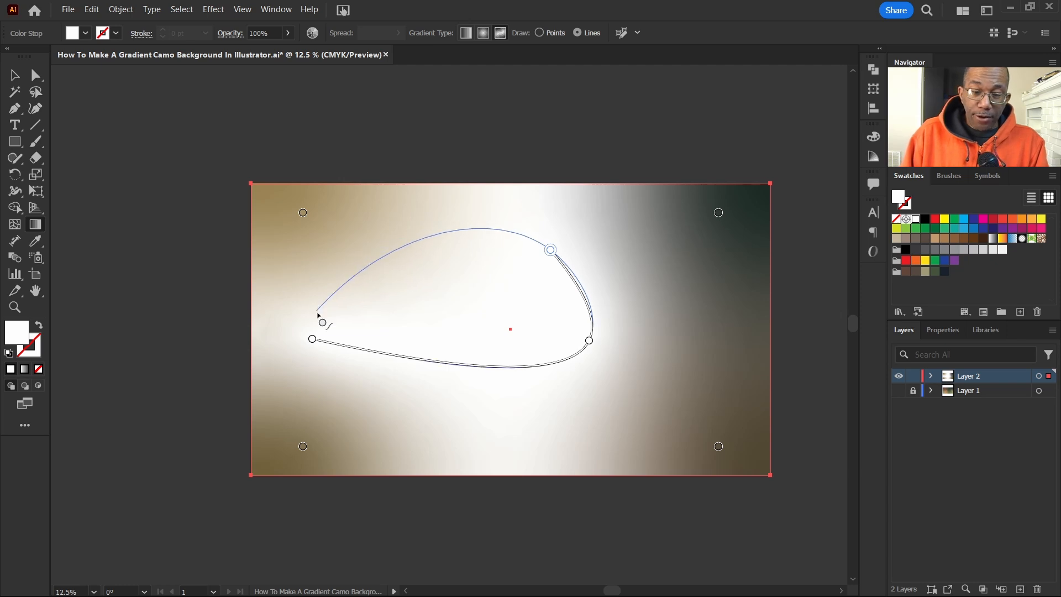
left_click(349, 299)
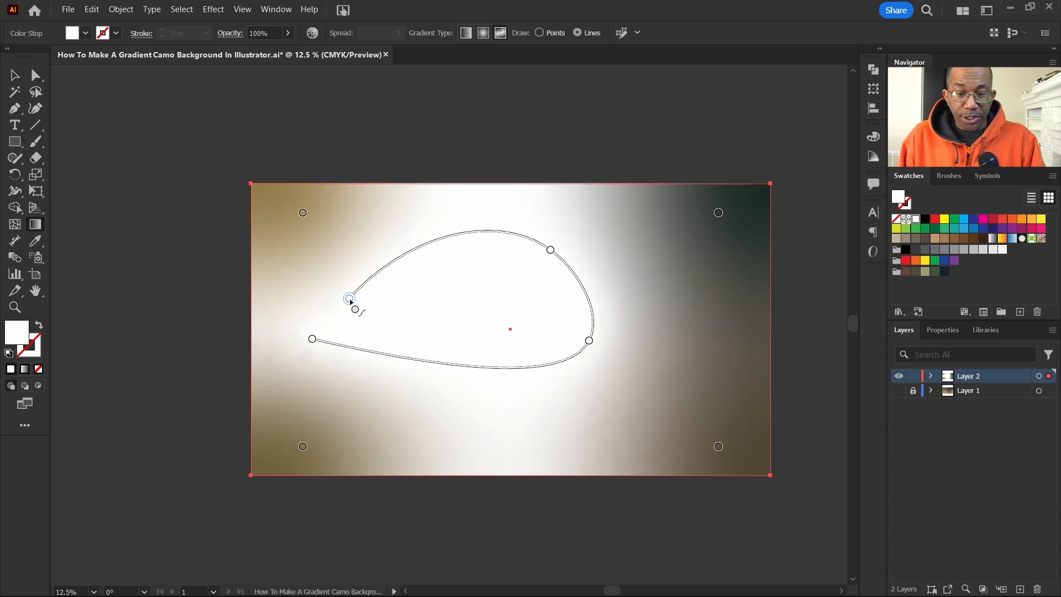
key("Escape")
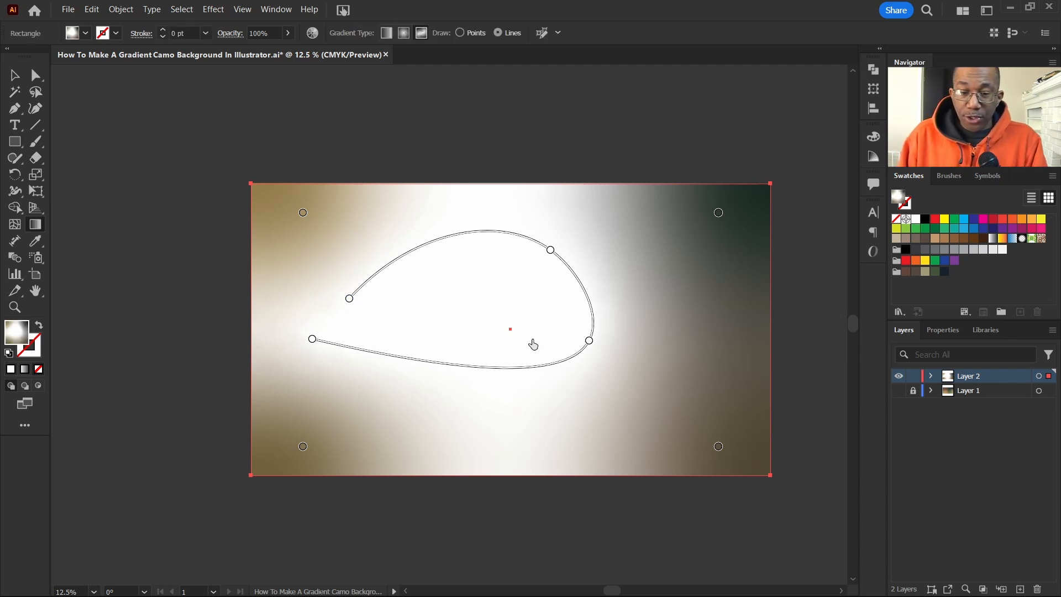
Step: Color the line's starting stop with the C=35 M=60 Y=80 K=25 swatch and the stop right of center with the camo group's khaki
double_click(312, 339)
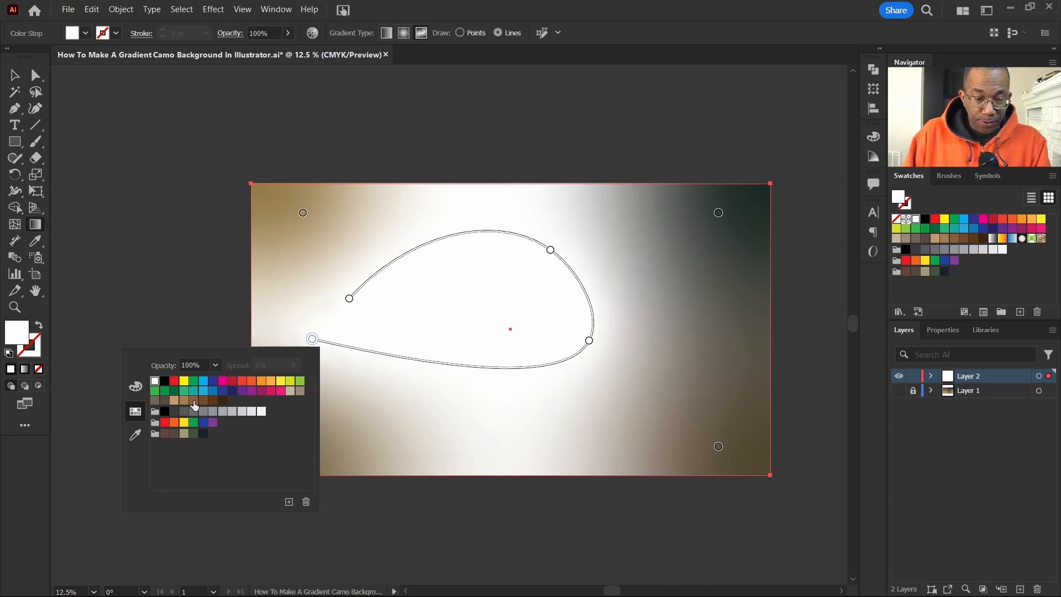
left_click(194, 402)
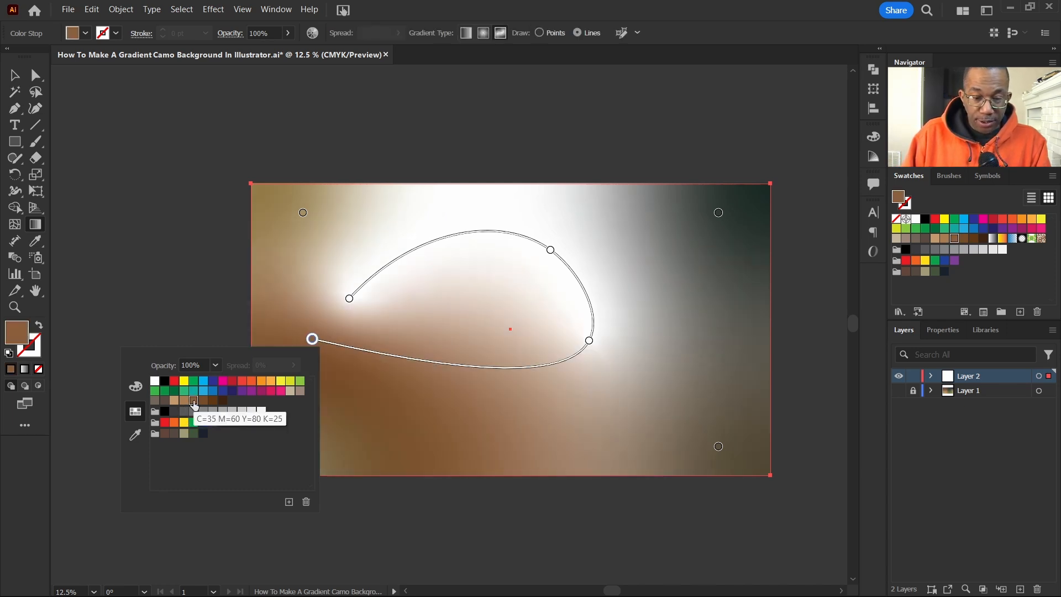
double_click(590, 342)
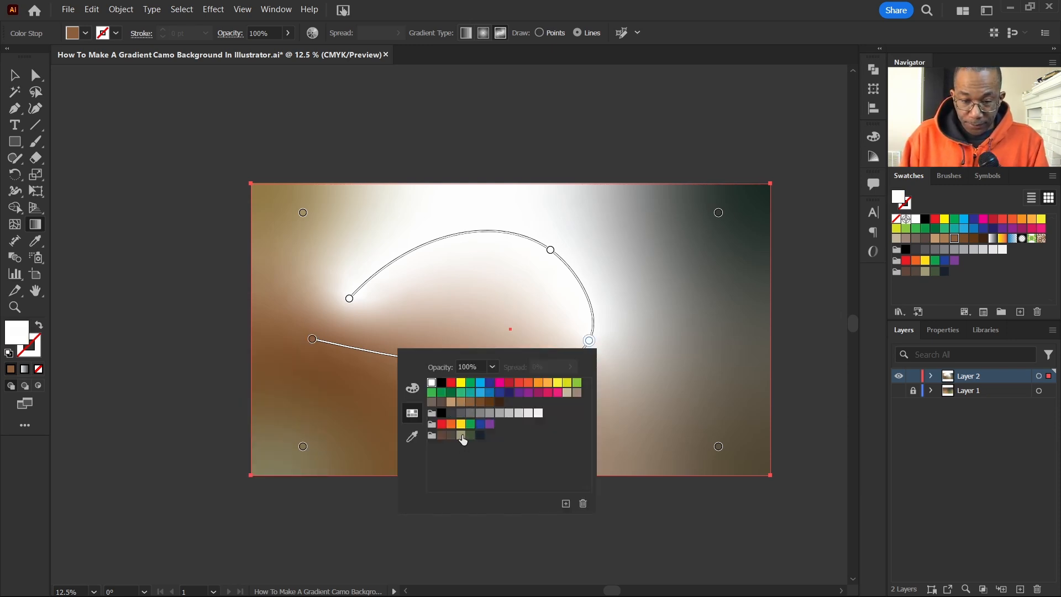
Step: Color the line's upper stop with the camo group's navy and its final stop brown, then leave gradient editing and deselect the rectangle
double_click(551, 251)
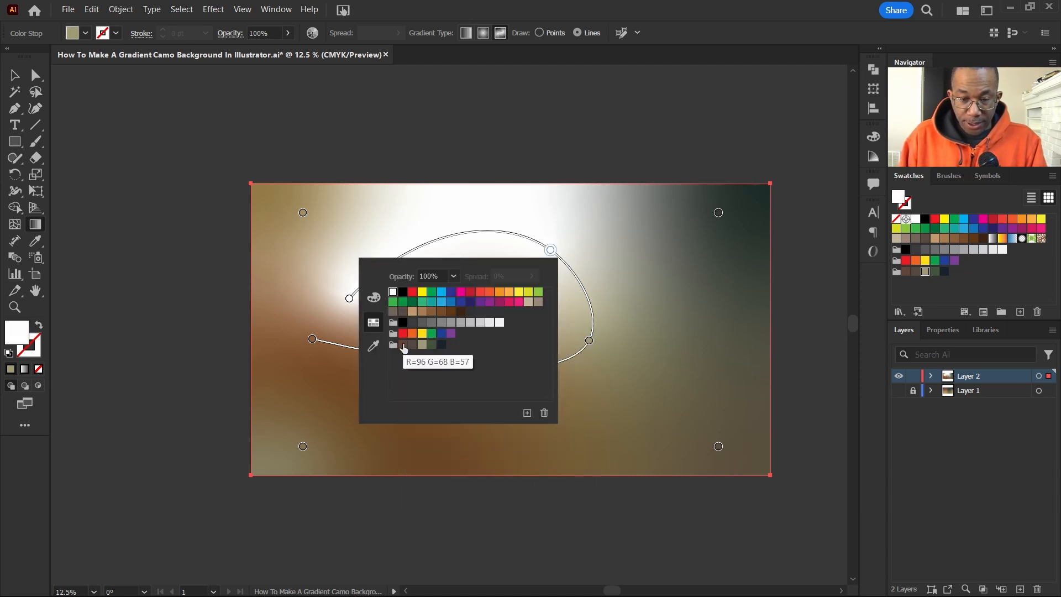
left_click(444, 346)
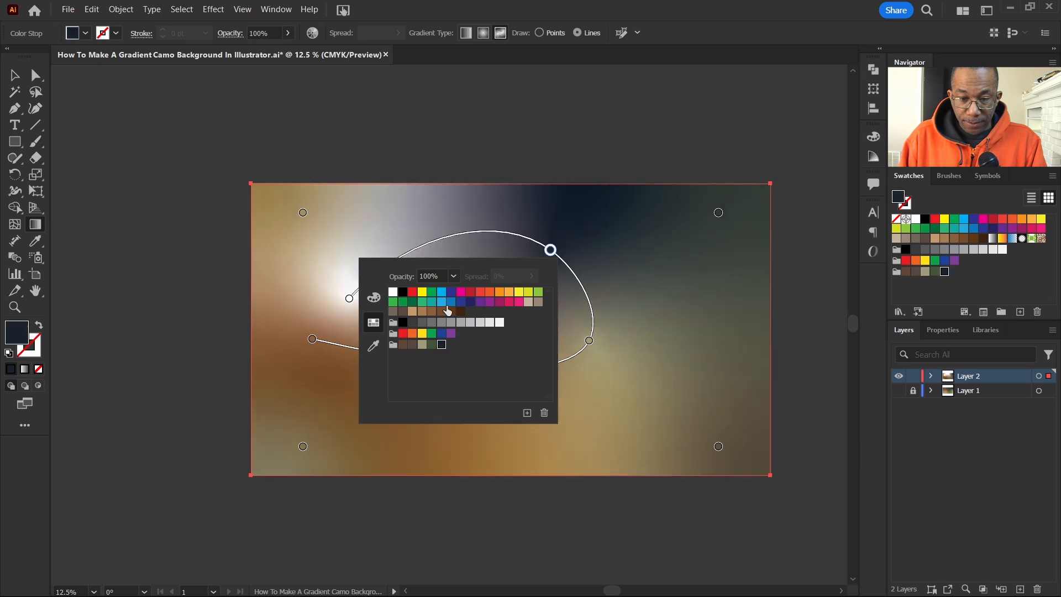
double_click(350, 299)
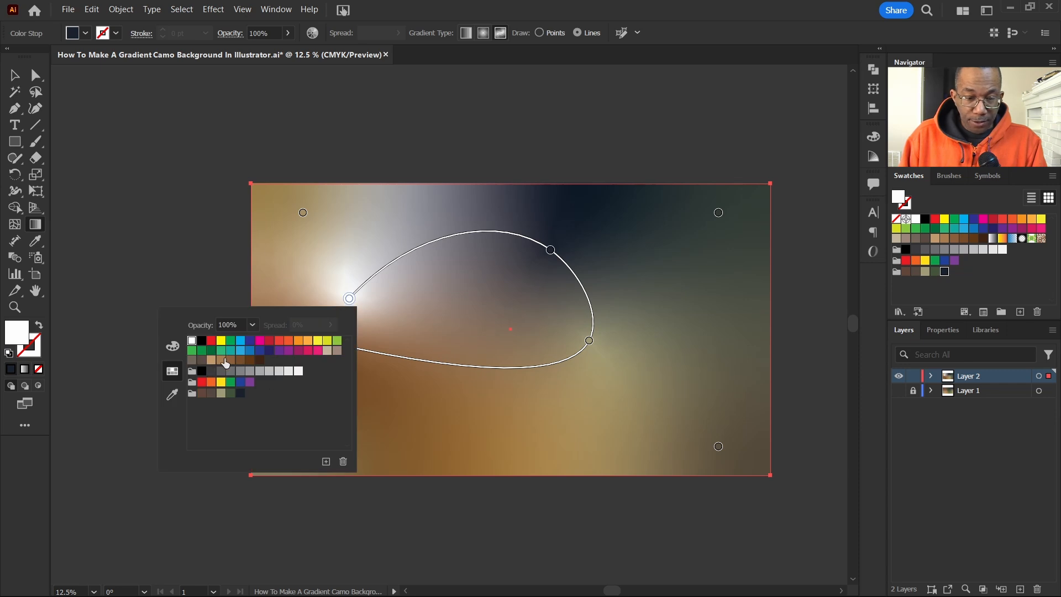
left_click(230, 360)
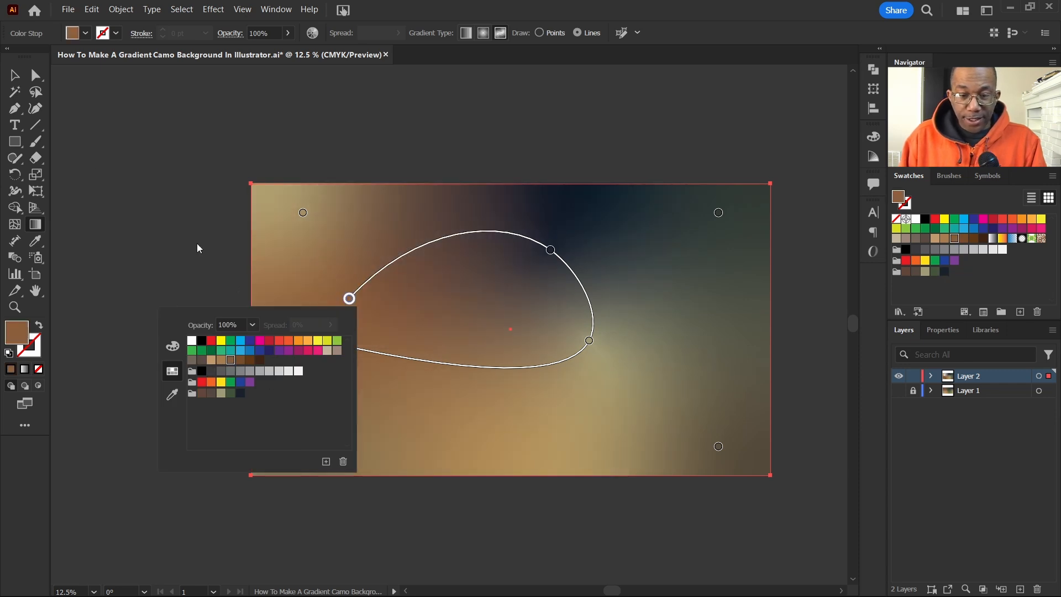
left_click(14, 77)
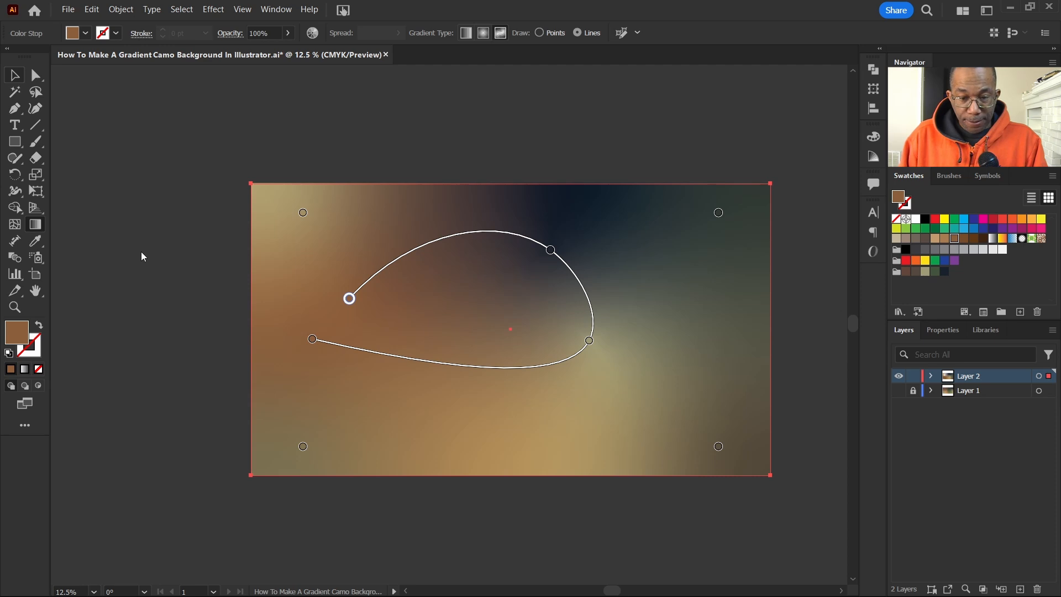
left_click(15, 74)
left_click(207, 263)
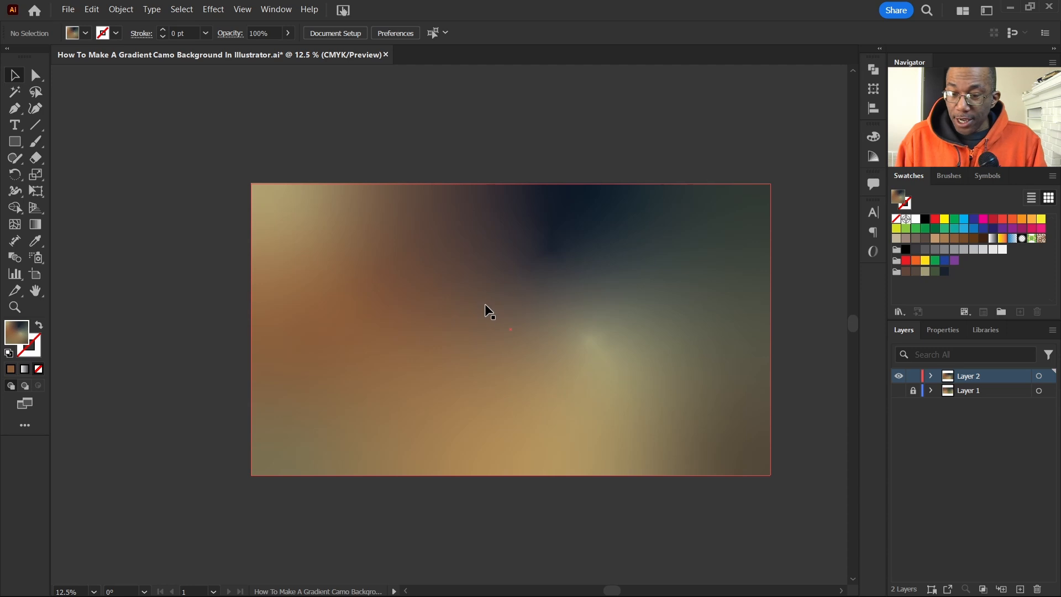
Step: Reopen the rectangle's gradient for editing and delete the curved line's final brown stop and its navy stop
left_click(518, 323)
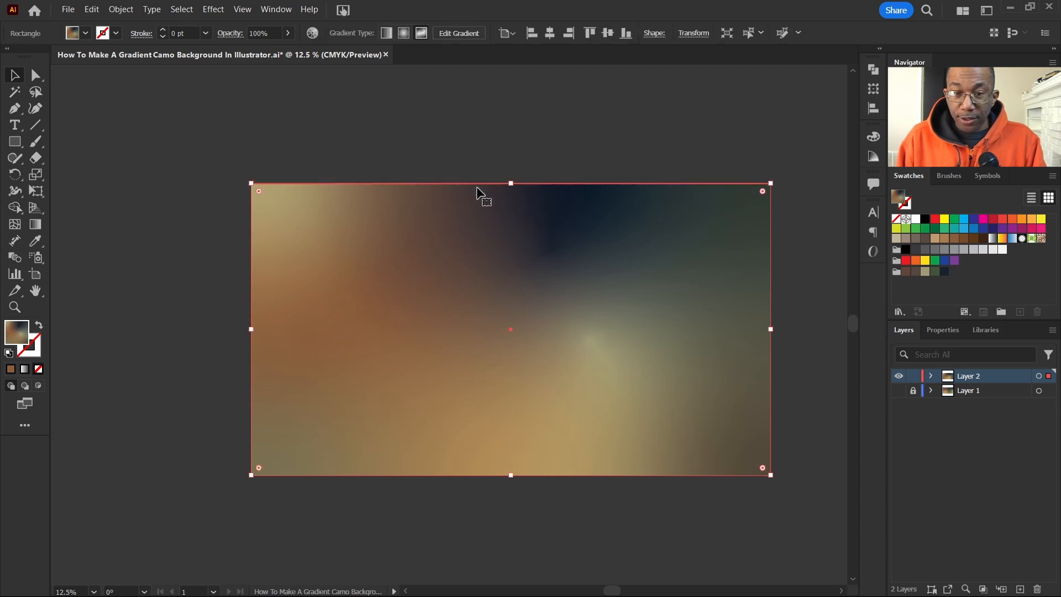
left_click(463, 32)
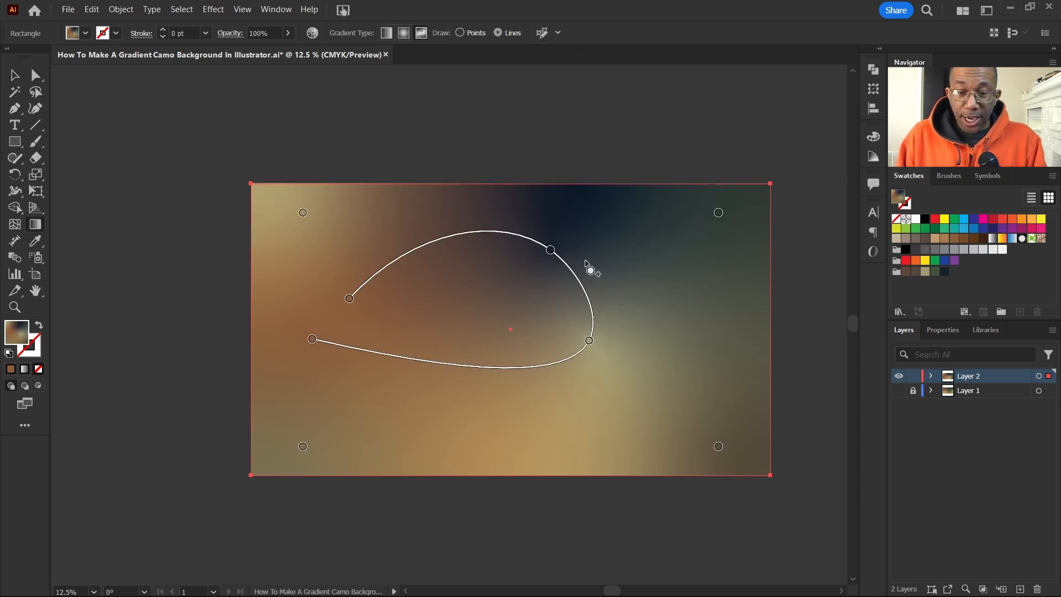
left_click(550, 249)
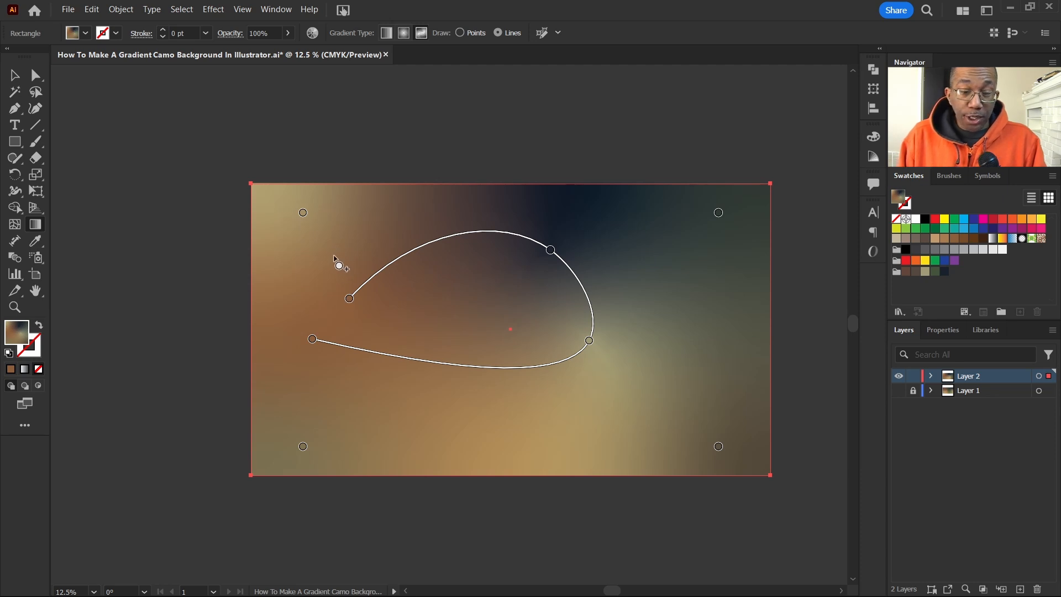
left_click(349, 298)
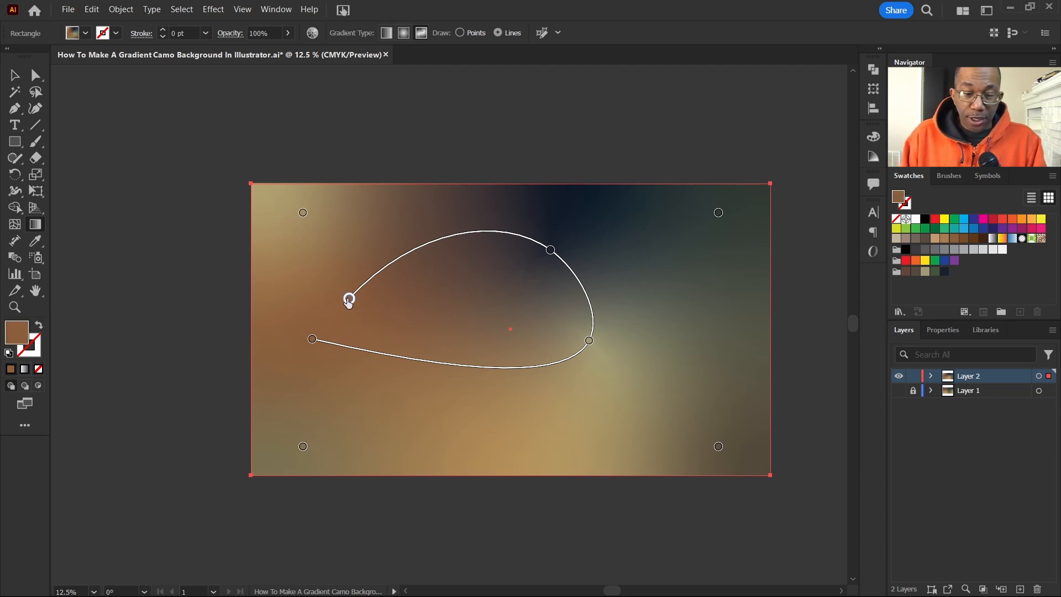
key("Delete")
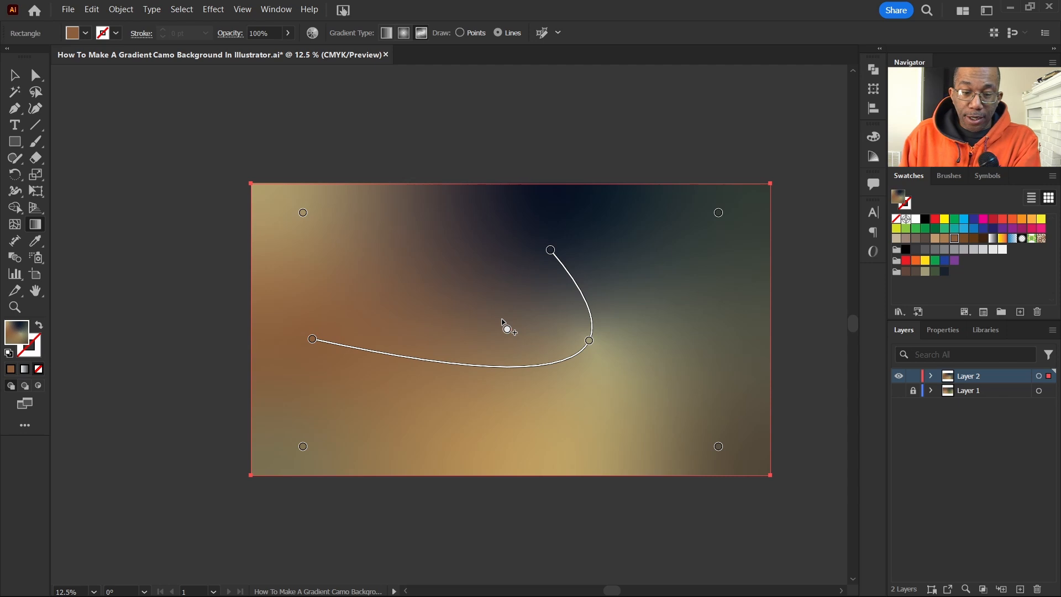
left_click(550, 250)
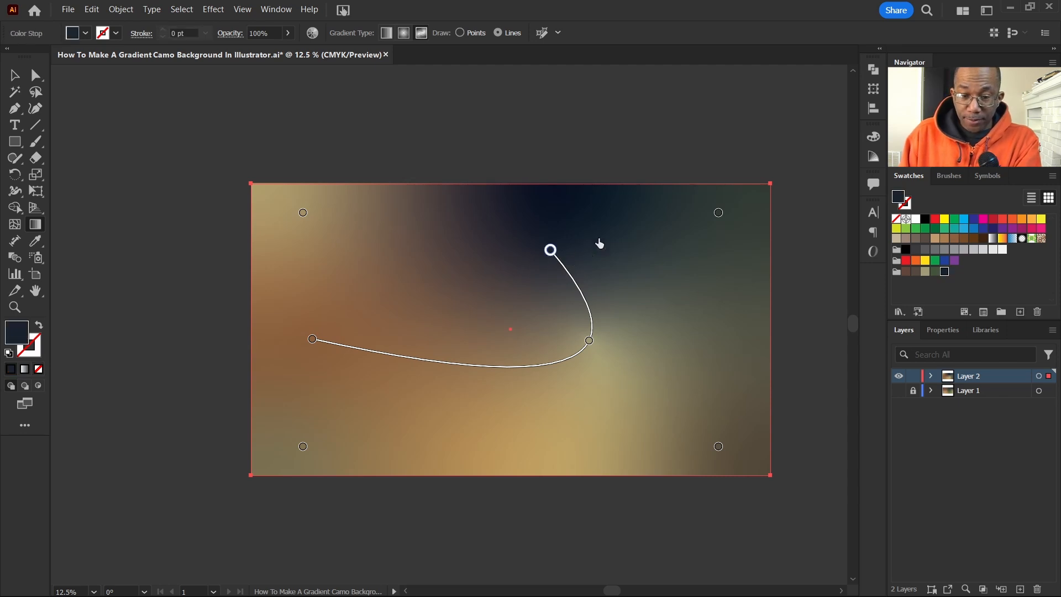
key("Delete")
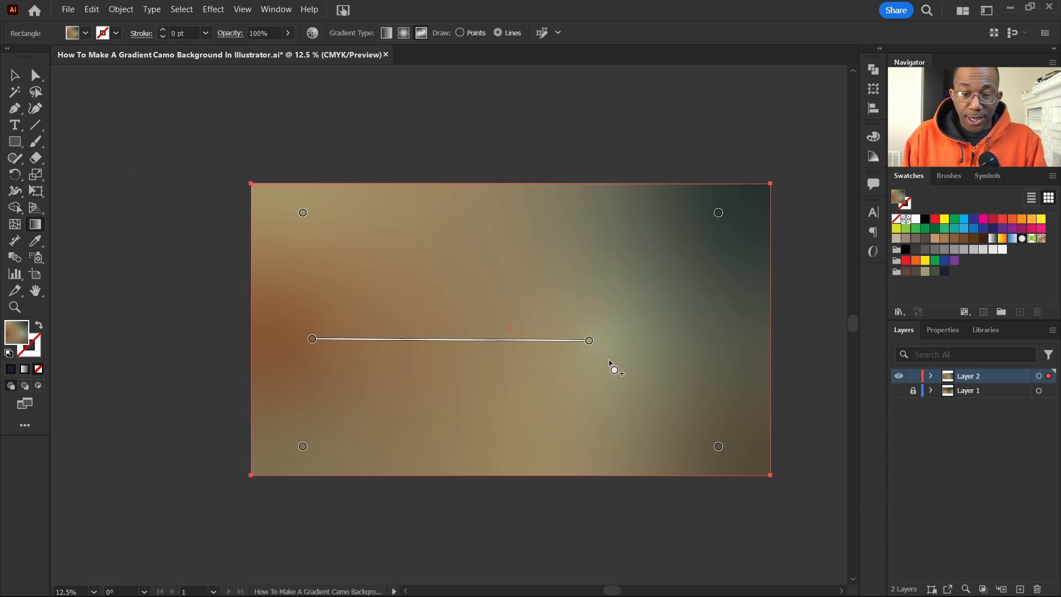
Step: Recolor the line's right stop yellow and its left stop with the camo group's dark green, then leave gradient editing
double_click(589, 340)
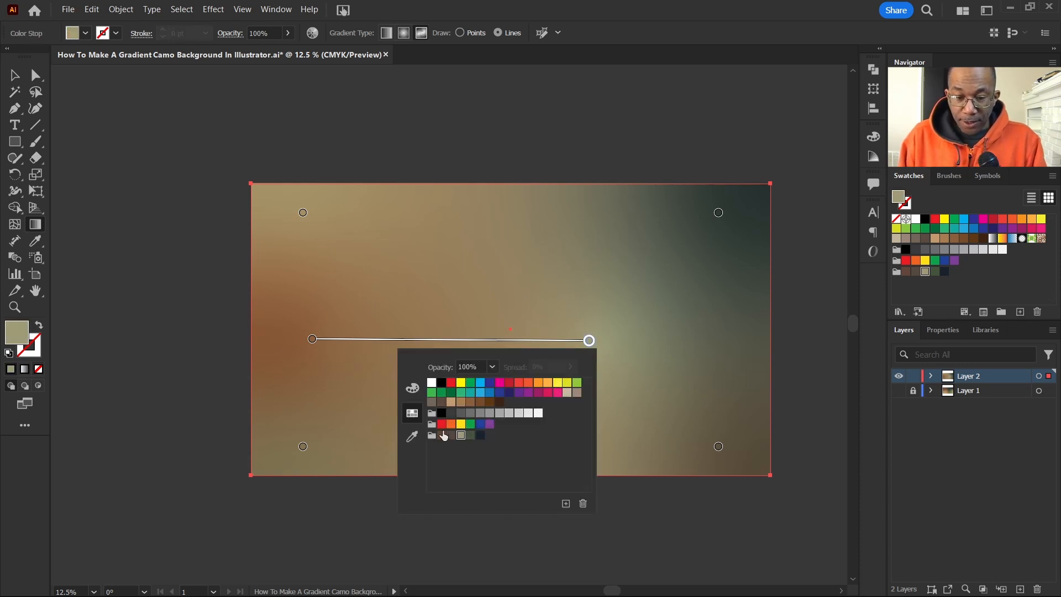
left_click(461, 426)
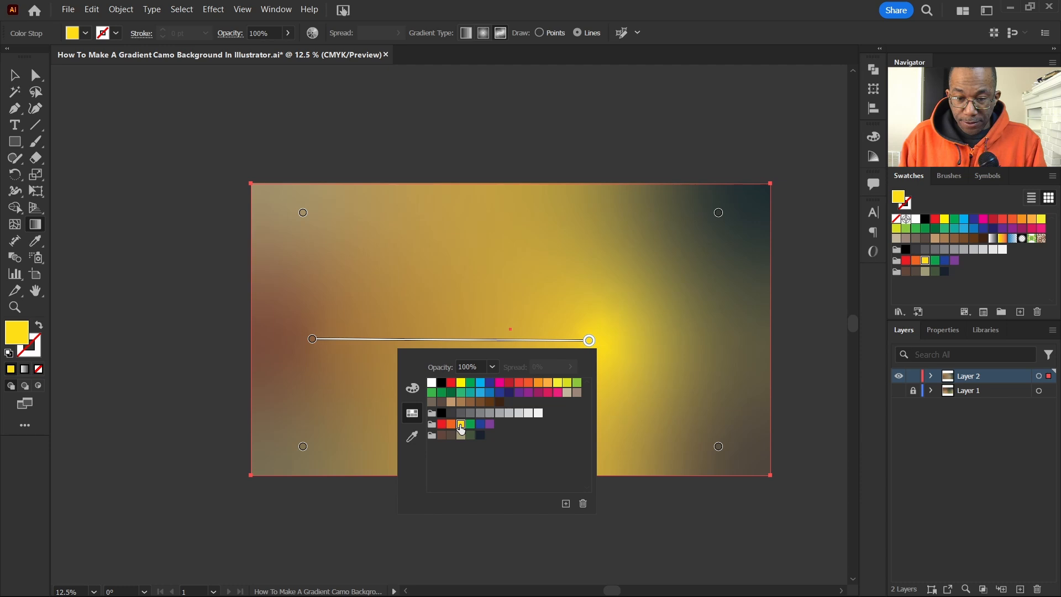
left_click(311, 342)
double_click(313, 339)
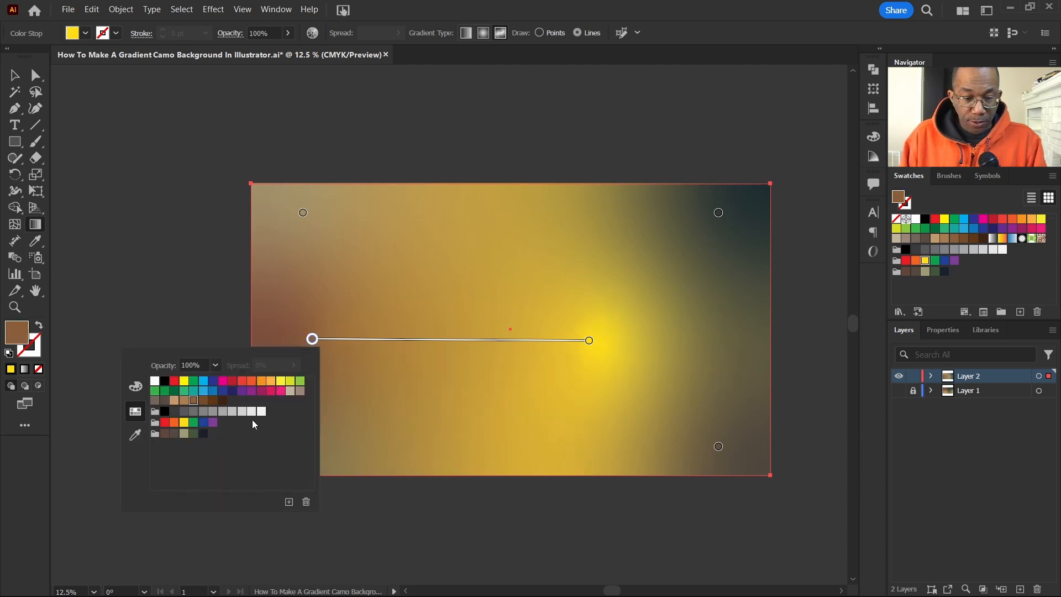
left_click(194, 438)
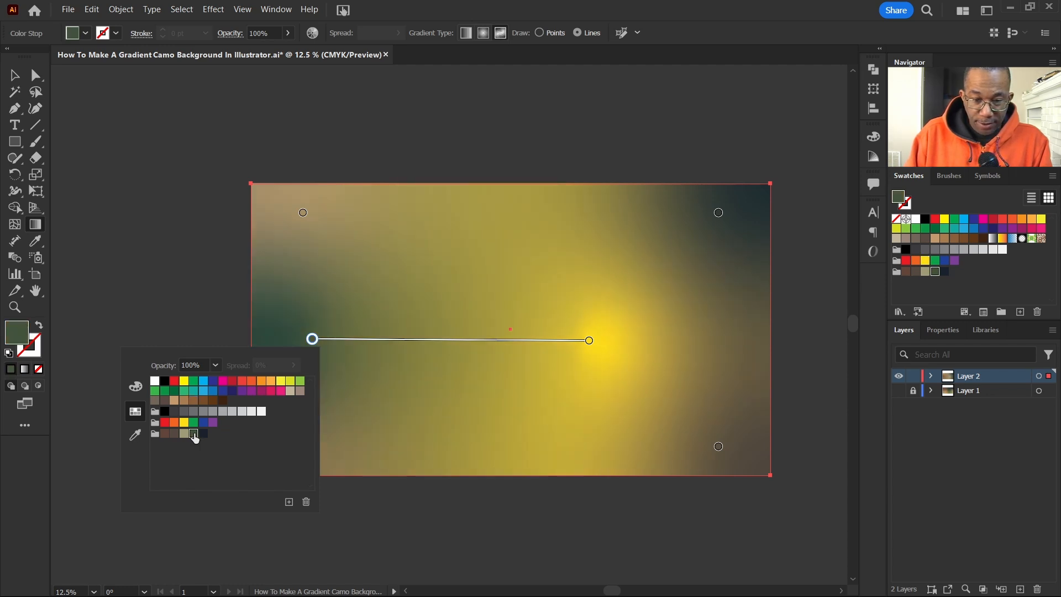
left_click(15, 72)
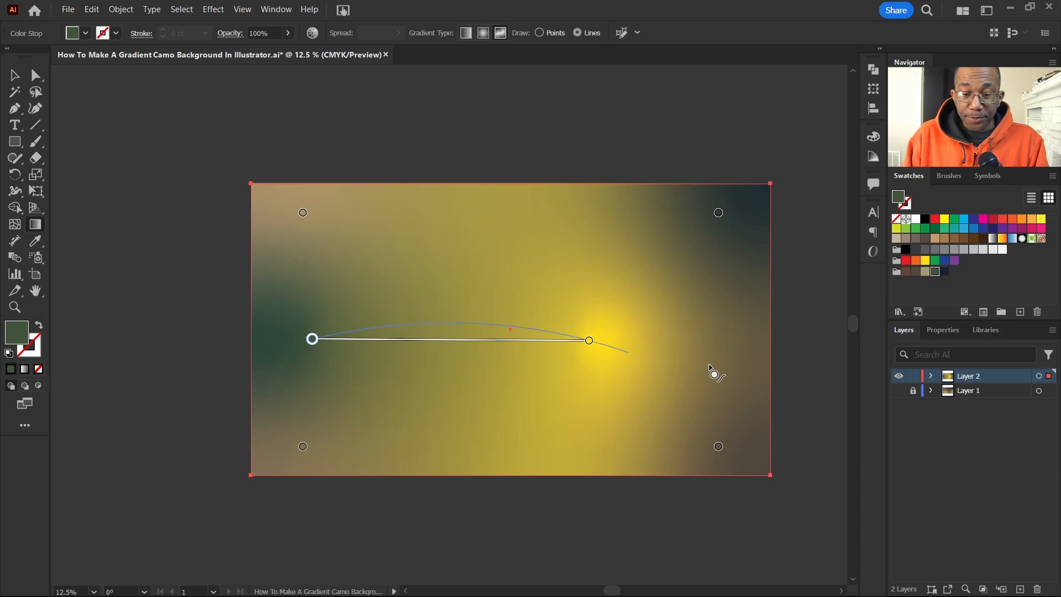
key("Escape")
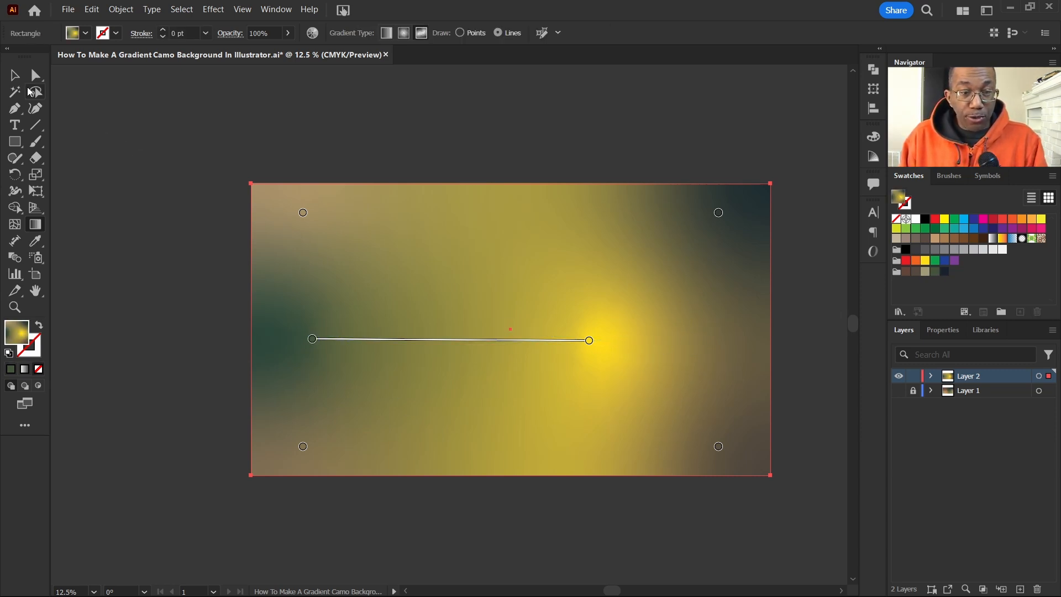
left_click(15, 74)
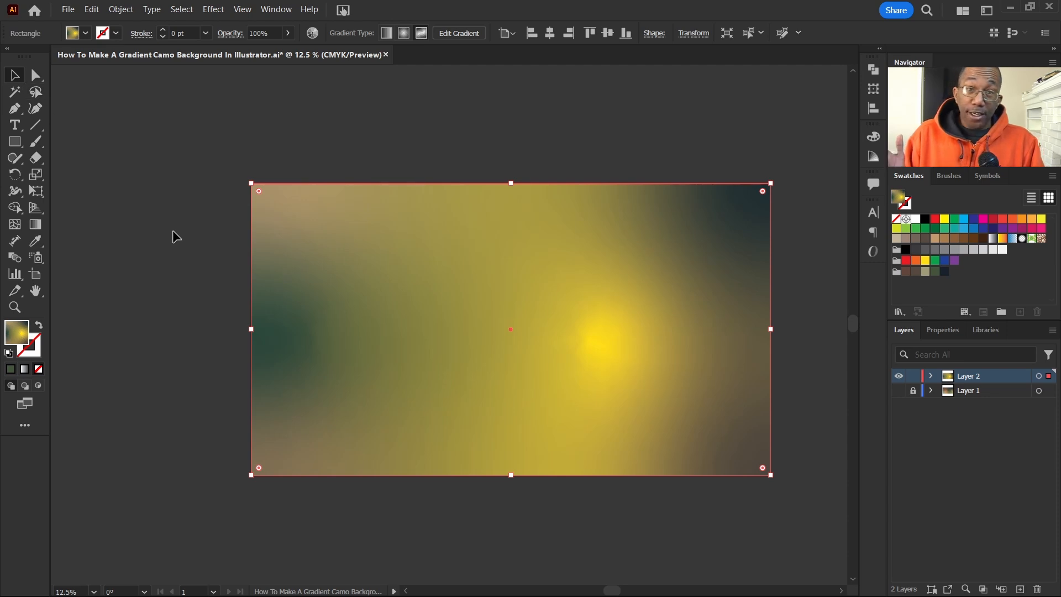